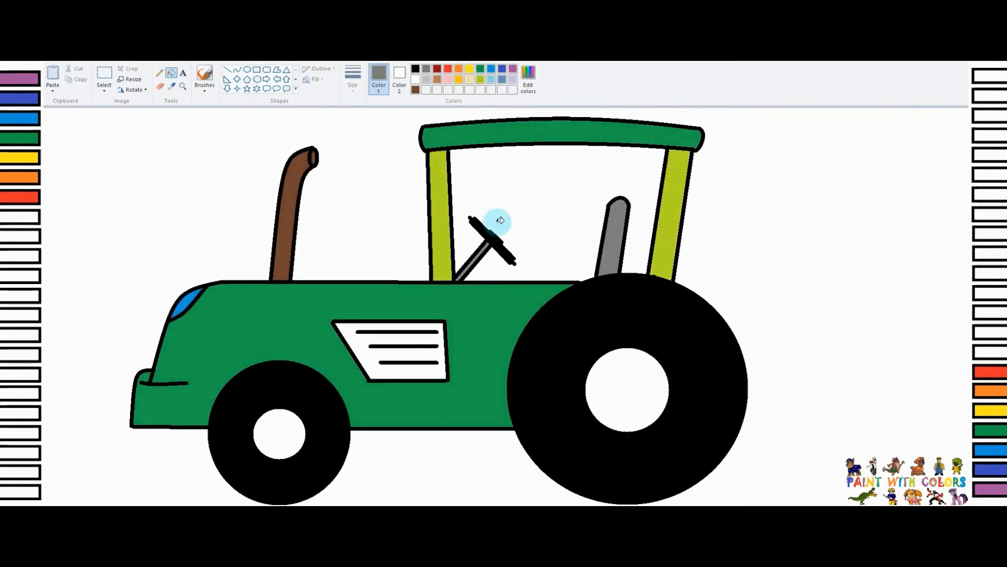
# Fill the tractor's side grille and both wheel hubs with yellow, and the open cab area with a custom palette colour
pyautogui.click(469, 69)
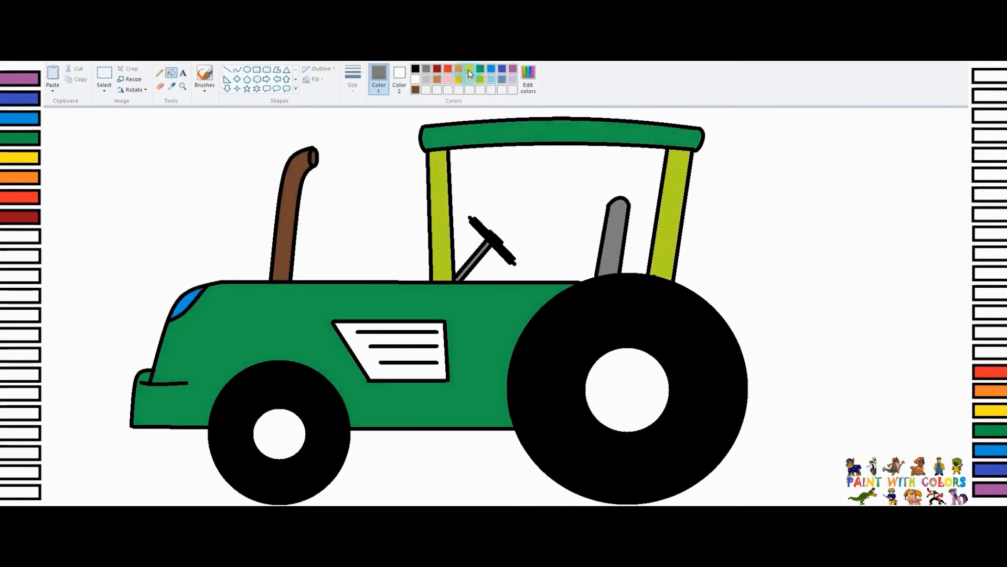
pyautogui.click(410, 337)
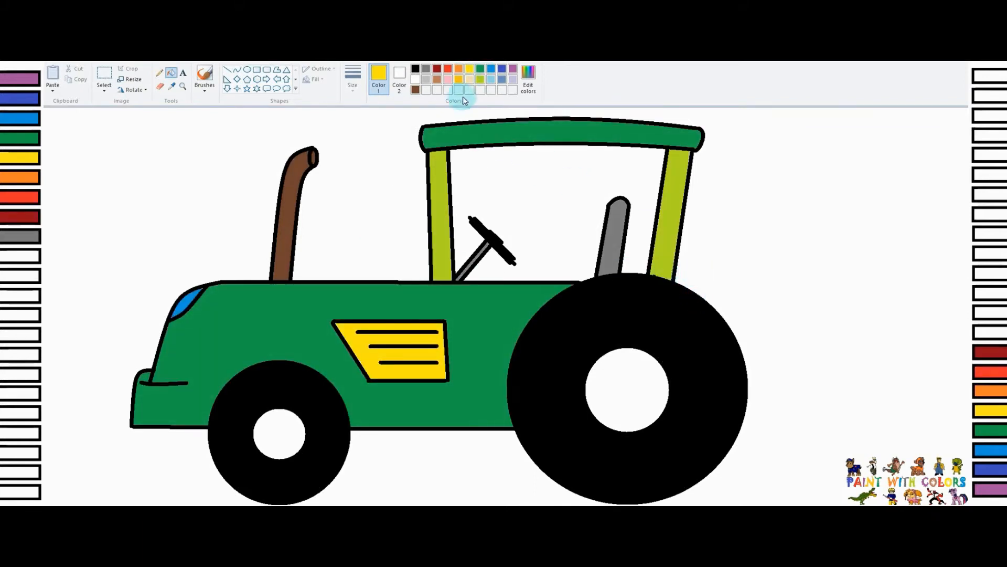
pyautogui.click(278, 433)
pyautogui.click(627, 389)
pyautogui.click(458, 89)
pyautogui.click(564, 198)
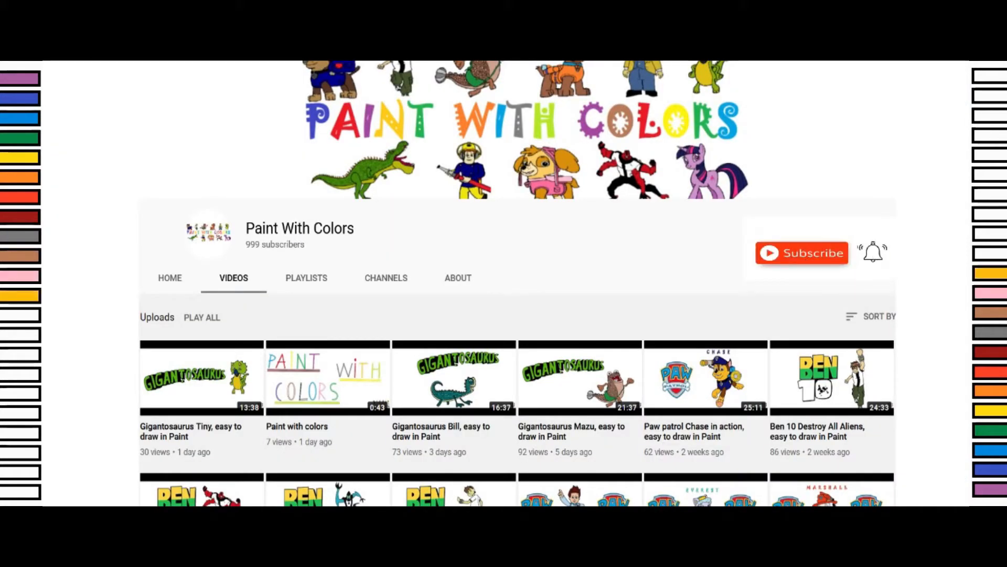
# Draw a large black circle outline for the rear wheel and a smaller one for the front wheel
pyautogui.moveTo(507, 272)
pyautogui.mouseDown()
pyautogui.moveTo(600, 409)
pyautogui.moveTo(746, 501)
pyautogui.mouseUp()
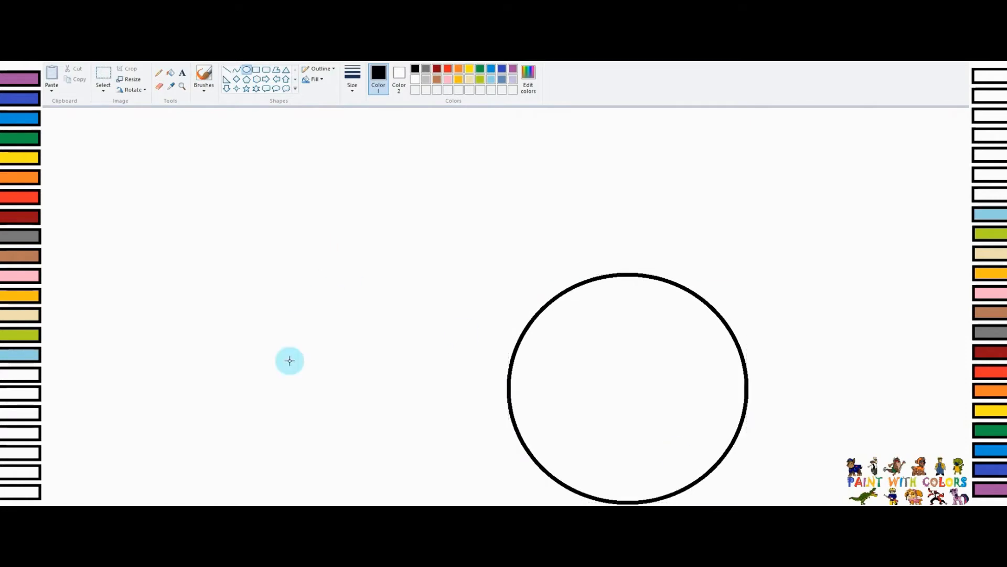
pyautogui.moveTo(208, 362); pyautogui.dragTo(348, 504)
pyautogui.moveTo(304, 437); pyautogui.dragTo(303, 435)
pyautogui.click(472, 345)
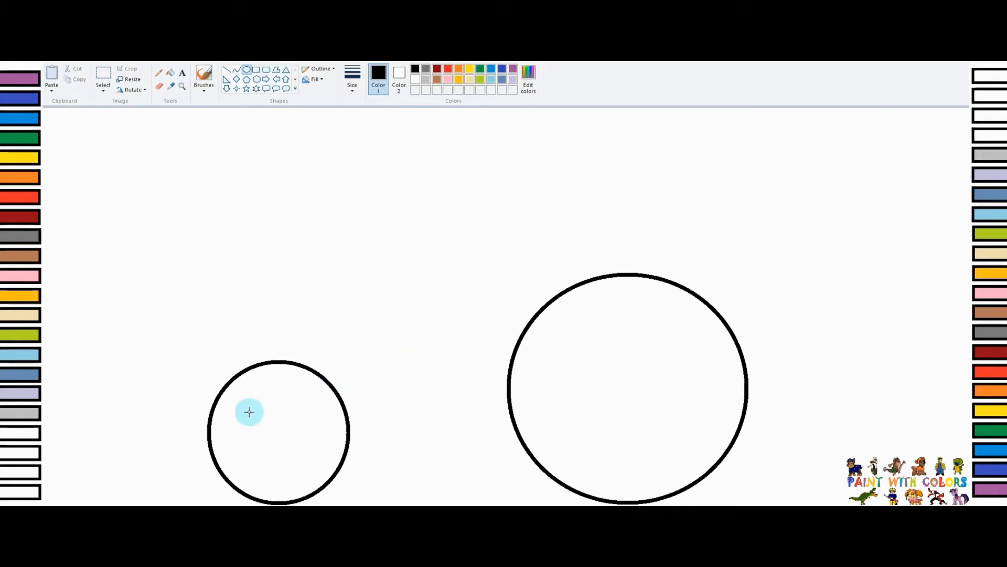
# Draw a centred hub circle inside the front wheel and a larger one inside the rear wheel
pyautogui.moveTo(250, 407); pyautogui.dragTo(308, 461)
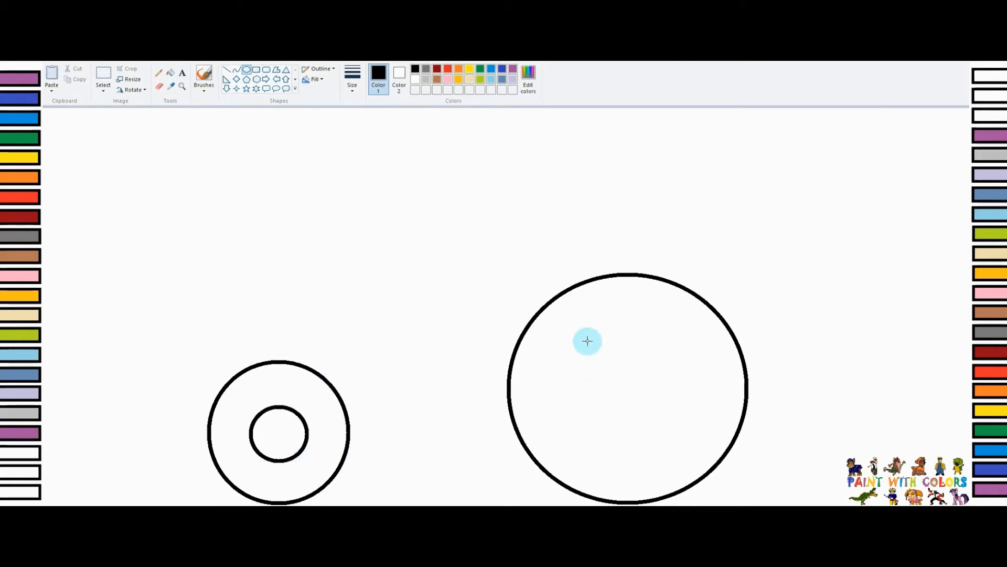
pyautogui.moveTo(586, 341); pyautogui.dragTo(675, 431)
pyautogui.moveTo(649, 385); pyautogui.dragTo(647, 387)
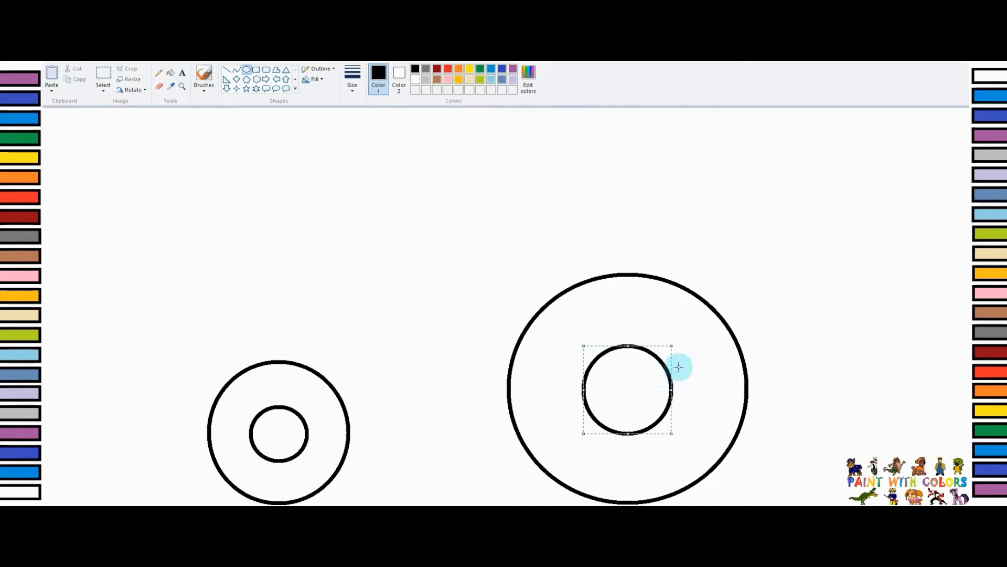
pyautogui.click(714, 348)
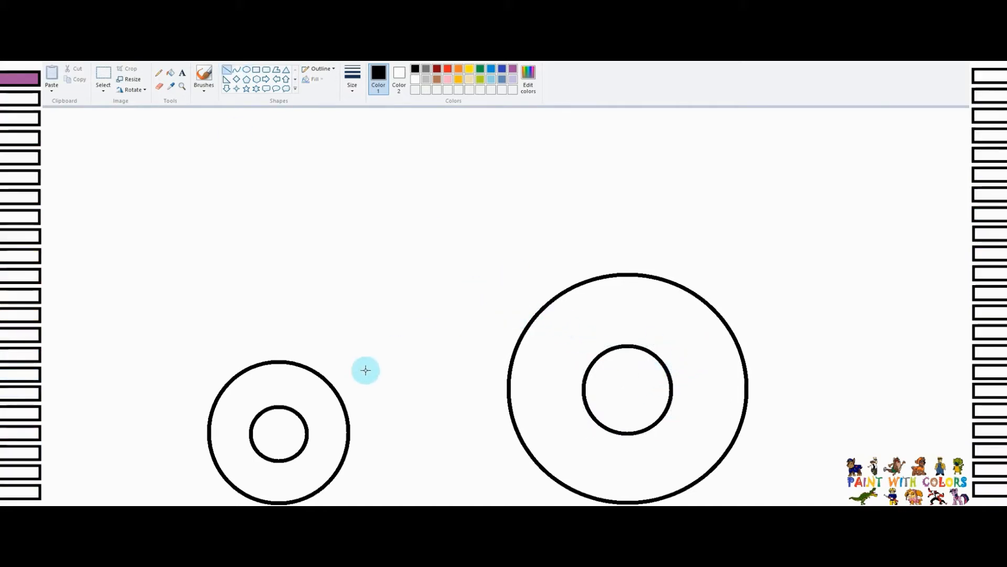
# Draw the straight lower body line between the wheels and the round-cornered bumper outline ahead of the front wheel
pyautogui.moveTo(351, 429); pyautogui.dragTo(515, 427)
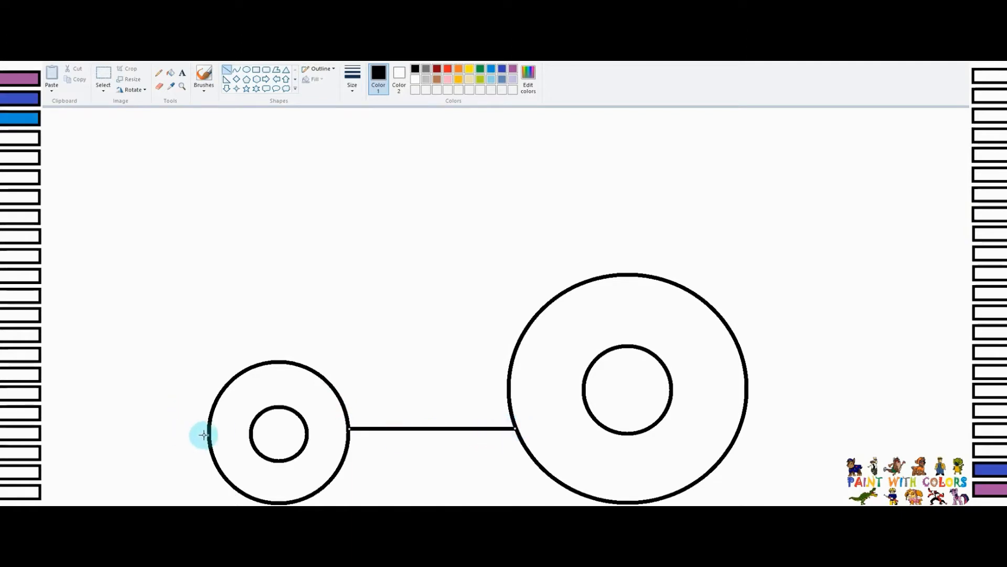
pyautogui.moveTo(206, 427)
pyautogui.mouseDown()
pyautogui.moveTo(130, 426)
pyautogui.moveTo(133, 383)
pyautogui.moveTo(146, 360)
pyautogui.moveTo(154, 370)
pyautogui.mouseUp()
pyautogui.click(237, 69)
pyautogui.moveTo(142, 379); pyautogui.dragTo(190, 281)
pyautogui.click(245, 71)
pyautogui.click(226, 69)
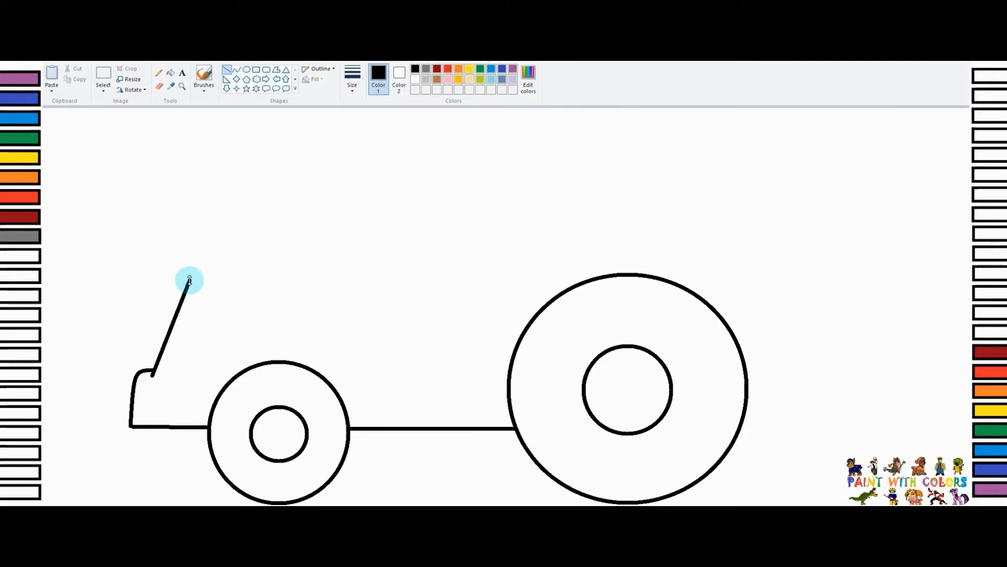
pyautogui.hotkey('ctrl', 'z')
# Draw the curved hood front rising from the bumper and continue the hood's top edge straight to the rear wheel
pyautogui.click(237, 69)
pyautogui.moveTo(149, 382); pyautogui.dragTo(175, 287)
pyautogui.click(238, 72)
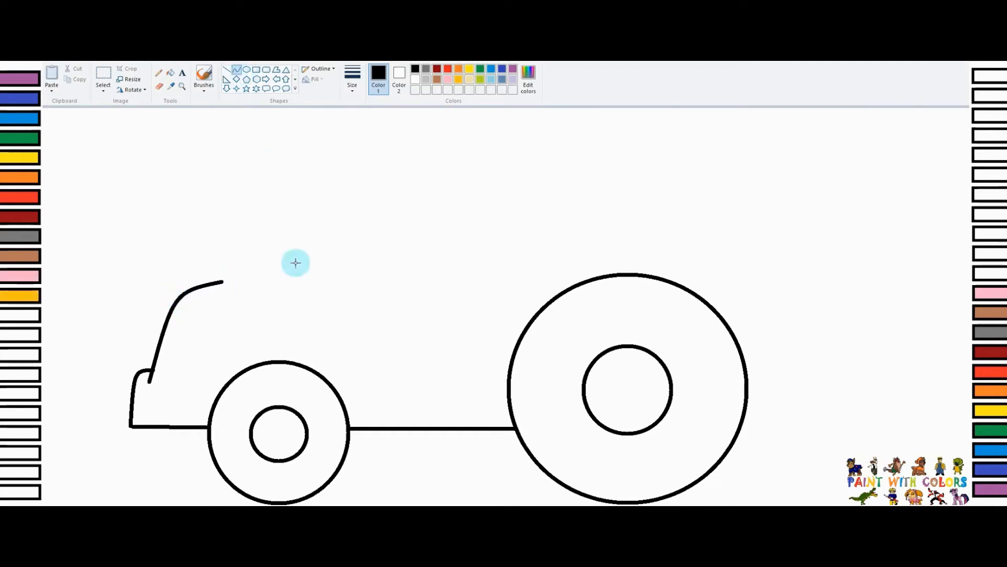
pyautogui.moveTo(222, 282); pyautogui.dragTo(577, 284)
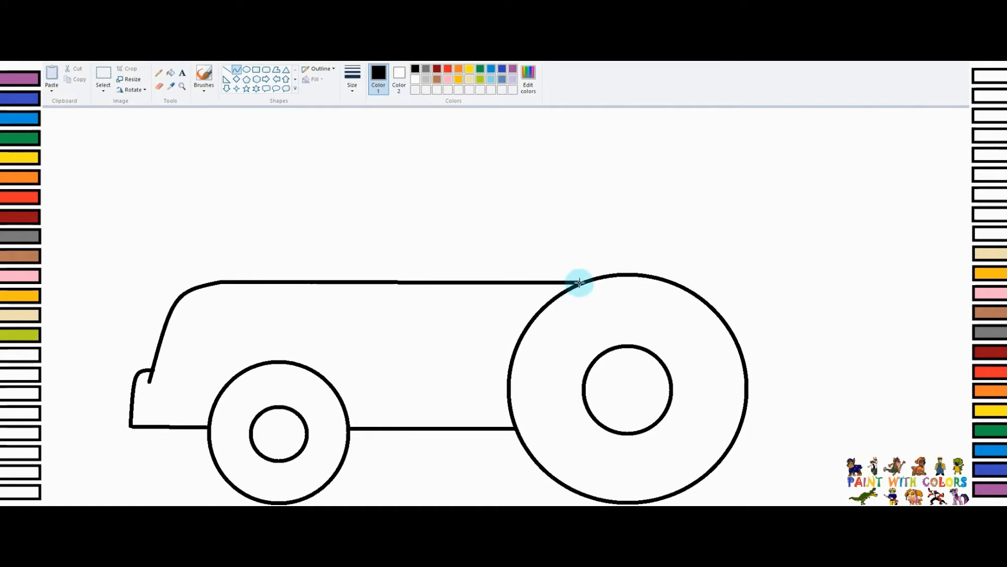
# Draw the cab's slanted rear pillar above the rear wheel and its near-vertical front pillar on the hood, each with two straight lines
pyautogui.click(227, 74)
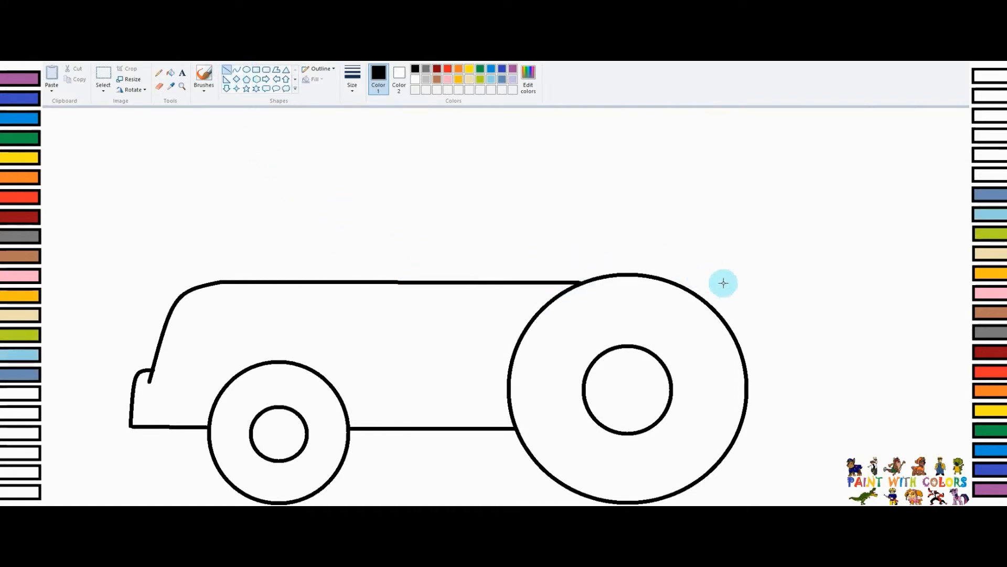
pyautogui.moveTo(670, 277); pyautogui.dragTo(693, 153)
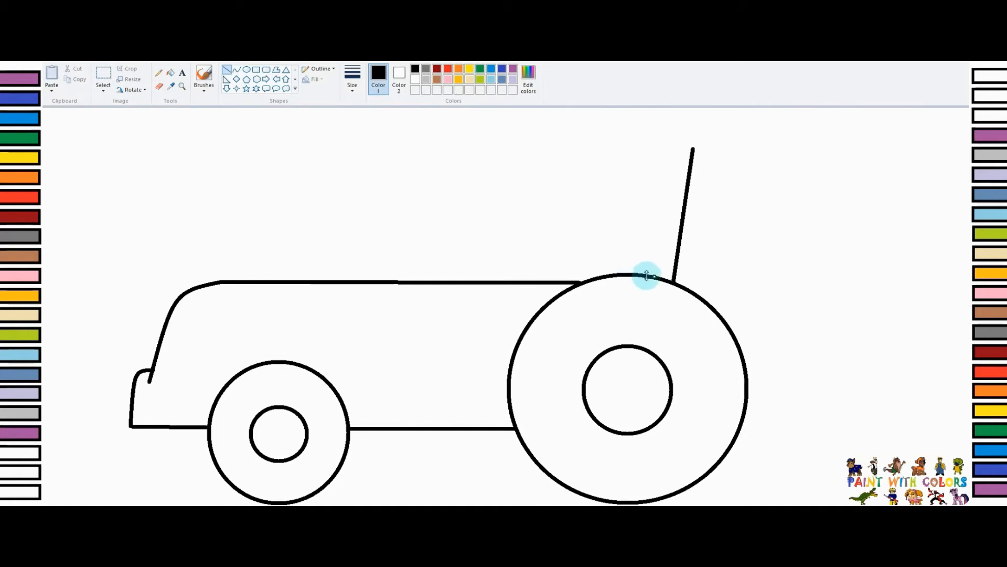
pyautogui.moveTo(650, 276); pyautogui.dragTo(668, 149)
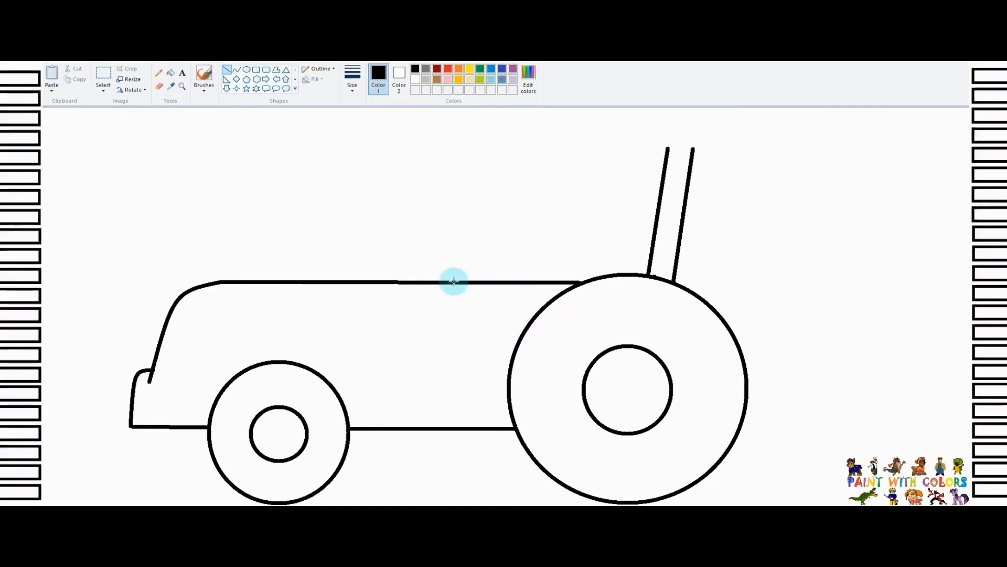
pyautogui.moveTo(453, 281)
pyautogui.mouseDown()
pyautogui.moveTo(440, 157)
pyautogui.moveTo(449, 152)
pyautogui.moveTo(425, 198)
pyautogui.moveTo(427, 149)
pyautogui.moveTo(695, 150)
pyautogui.mouseUp()
# Draw two slightly arched curves above the pillars as the lower and upper edges of the cab roof
pyautogui.click(237, 69)
pyautogui.moveTo(510, 149); pyautogui.dragTo(507, 142)
pyautogui.moveTo(599, 145); pyautogui.dragTo(601, 141)
pyautogui.click(679, 116)
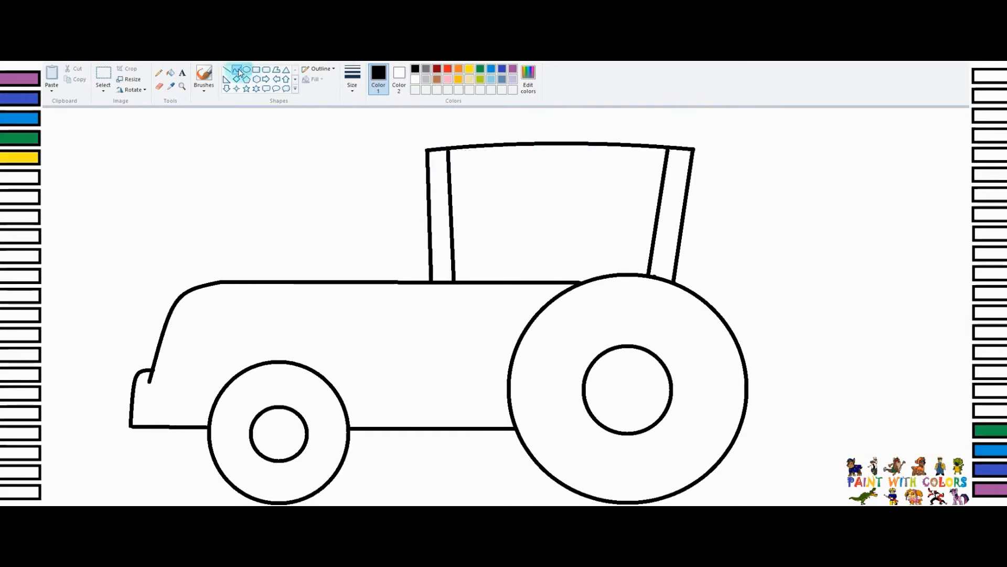
pyautogui.moveTo(425, 126); pyautogui.dragTo(698, 128)
pyautogui.moveTo(544, 126)
pyautogui.mouseDown()
pyautogui.moveTo(540, 115)
pyautogui.moveTo(604, 119)
pyautogui.mouseUp()
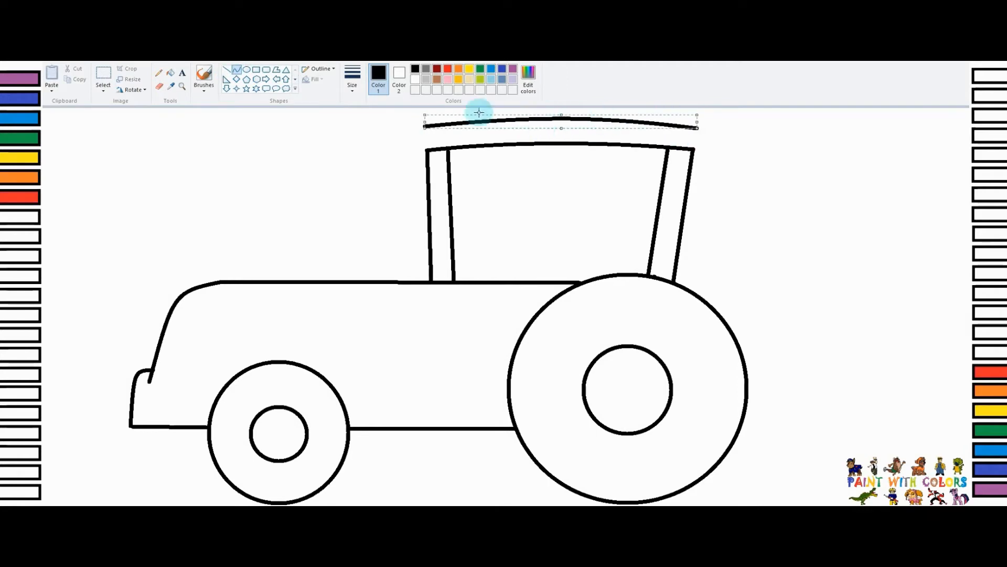
# Close the front and rear ends of the cab roof with short rounded curves
pyautogui.click(237, 69)
pyautogui.moveTo(423, 127); pyautogui.dragTo(421, 141)
pyautogui.click(237, 70)
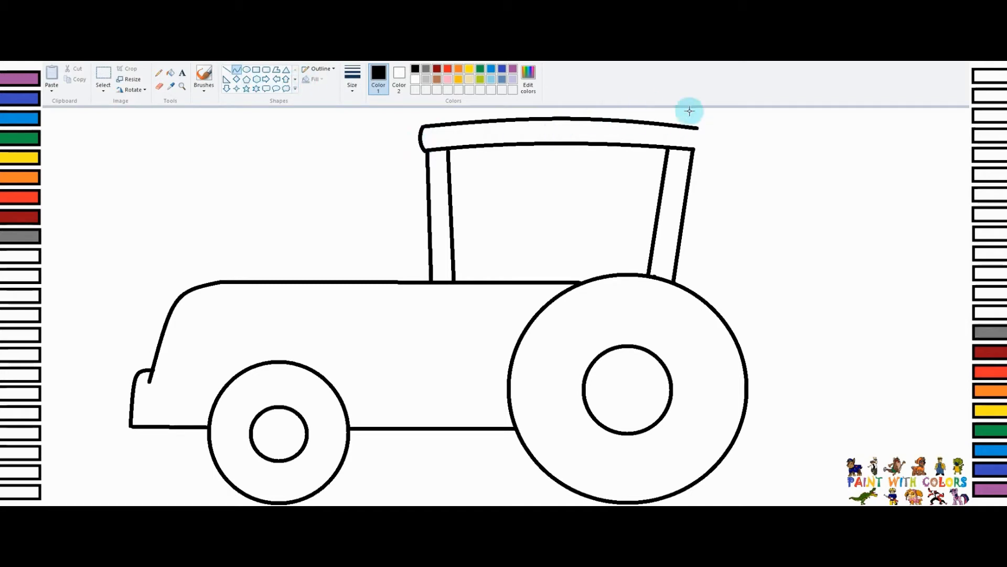
pyautogui.moveTo(699, 135); pyautogui.dragTo(700, 149)
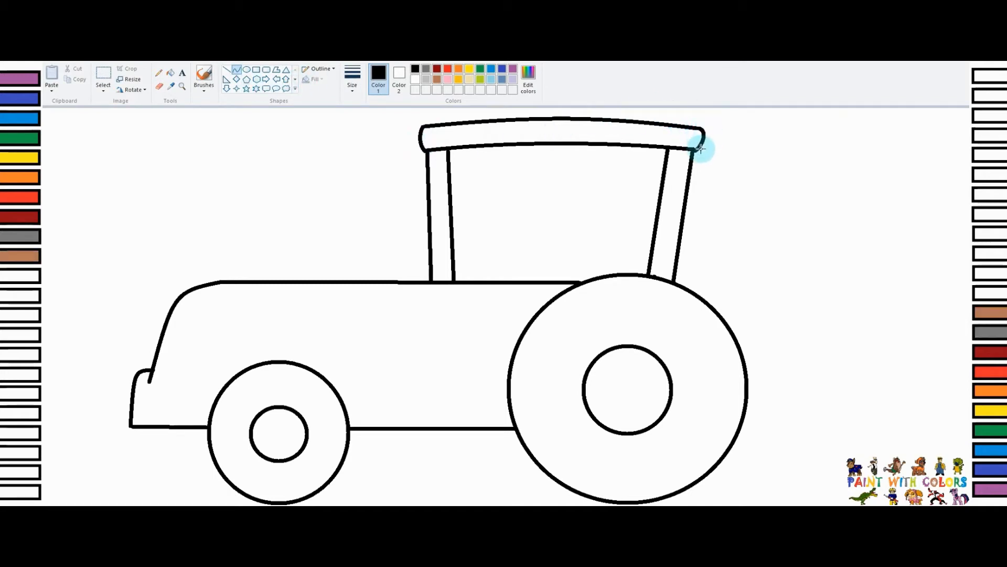
# Draw the seat backrest inside the cab with two slanted parallel lines and a rounded top above the rear wheel
pyautogui.click(226, 69)
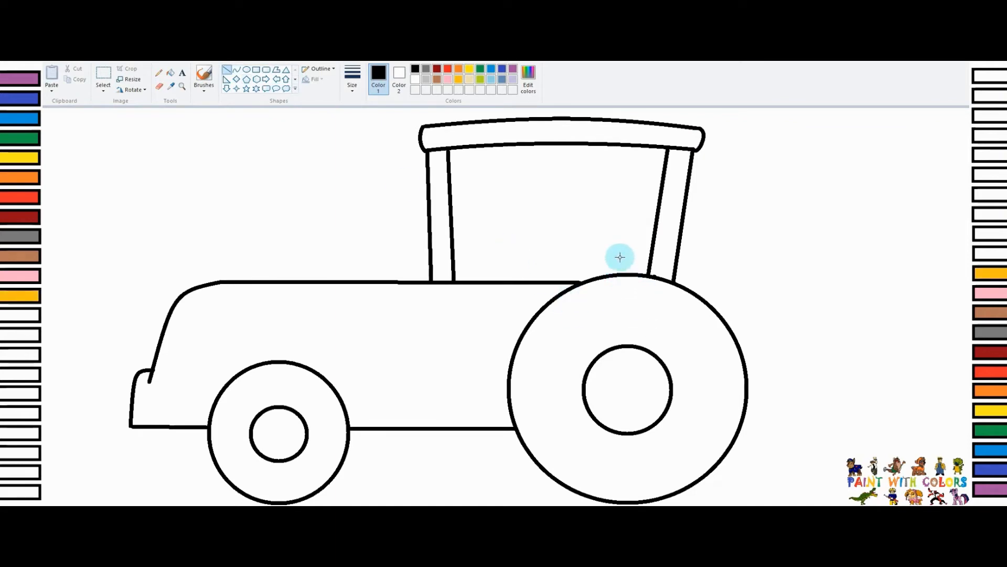
pyautogui.moveTo(619, 273); pyautogui.dragTo(628, 207)
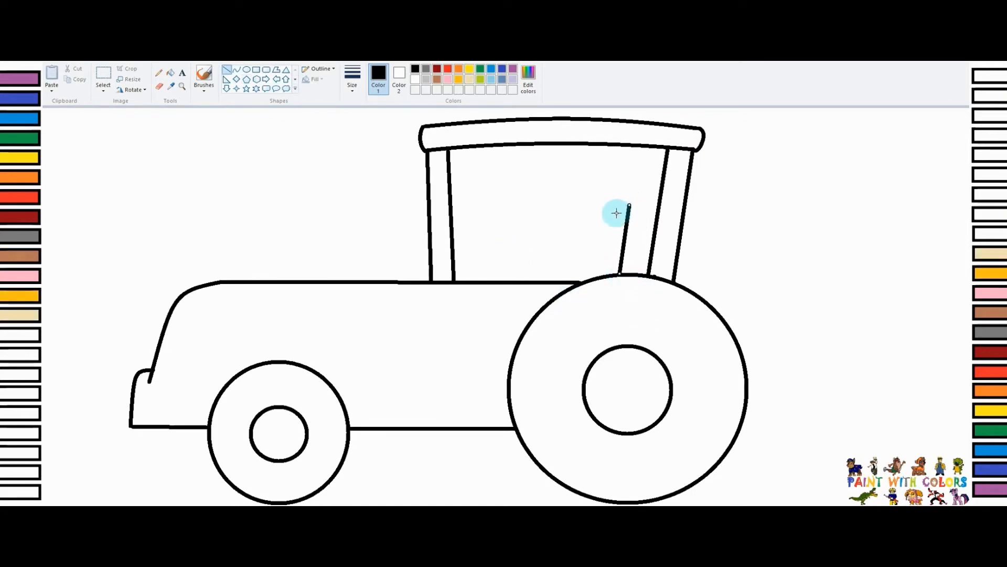
pyautogui.moveTo(597, 276); pyautogui.dragTo(607, 206)
pyautogui.click(237, 69)
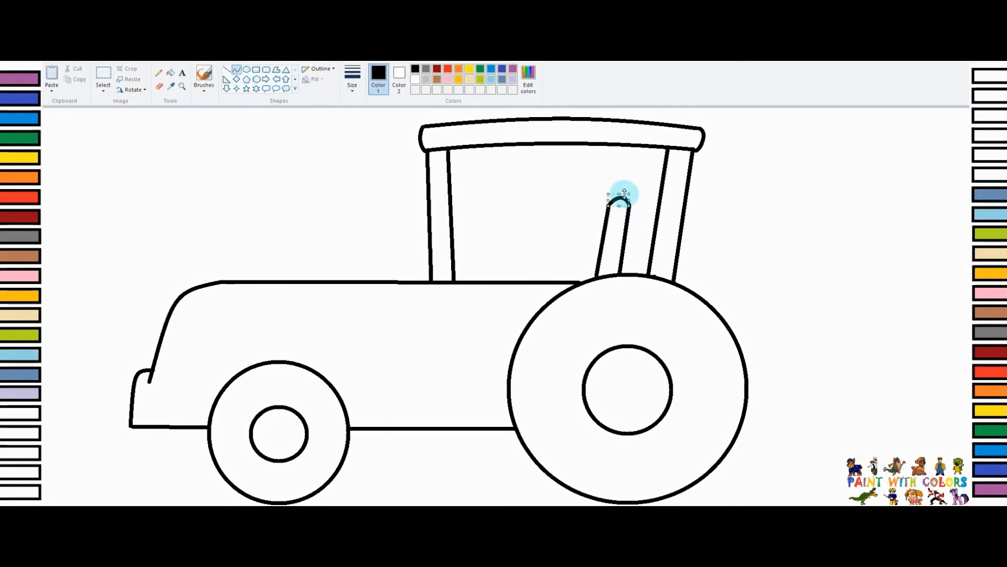
# Draw the steering column as two parallel diagonal lines rising from the base of the front cab pillar
pyautogui.click(227, 70)
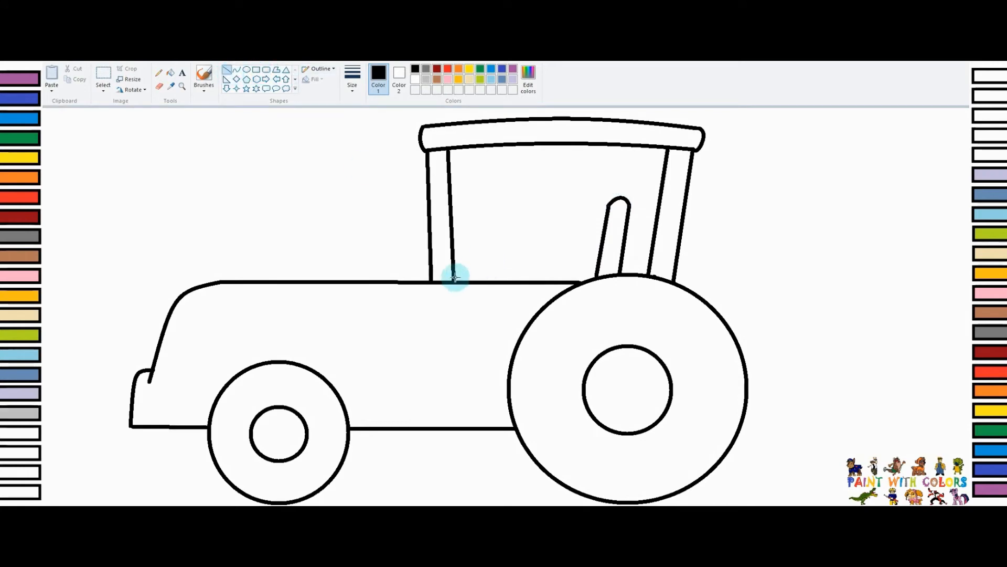
pyautogui.moveTo(454, 277); pyautogui.dragTo(487, 241)
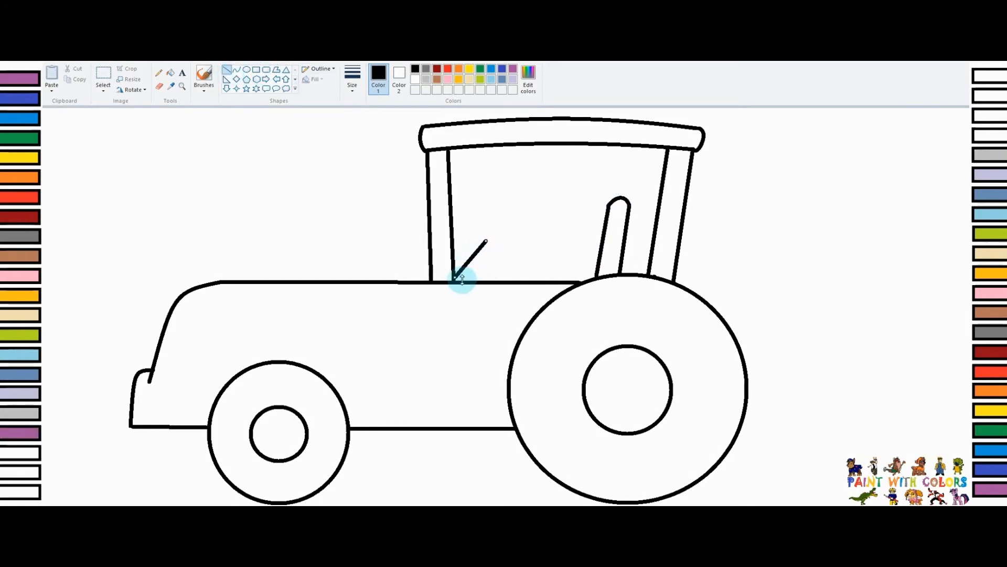
pyautogui.click(464, 296)
pyautogui.moveTo(460, 282); pyautogui.dragTo(490, 247)
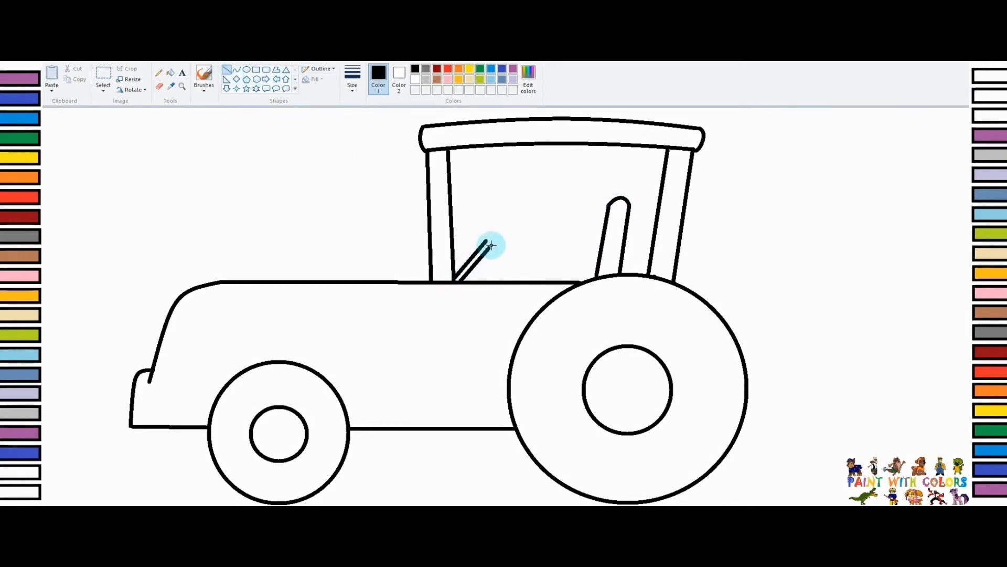
# Draw the steering wheel as a thick black diagonal bar across the column's upper end, built from overlapping strokes
pyautogui.click(237, 69)
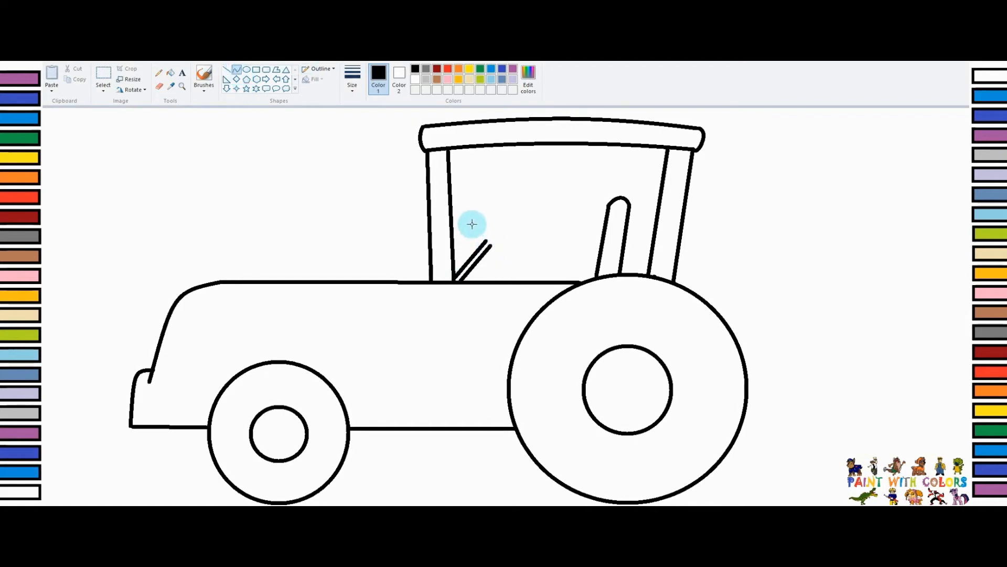
pyautogui.moveTo(472, 222); pyautogui.dragTo(493, 248)
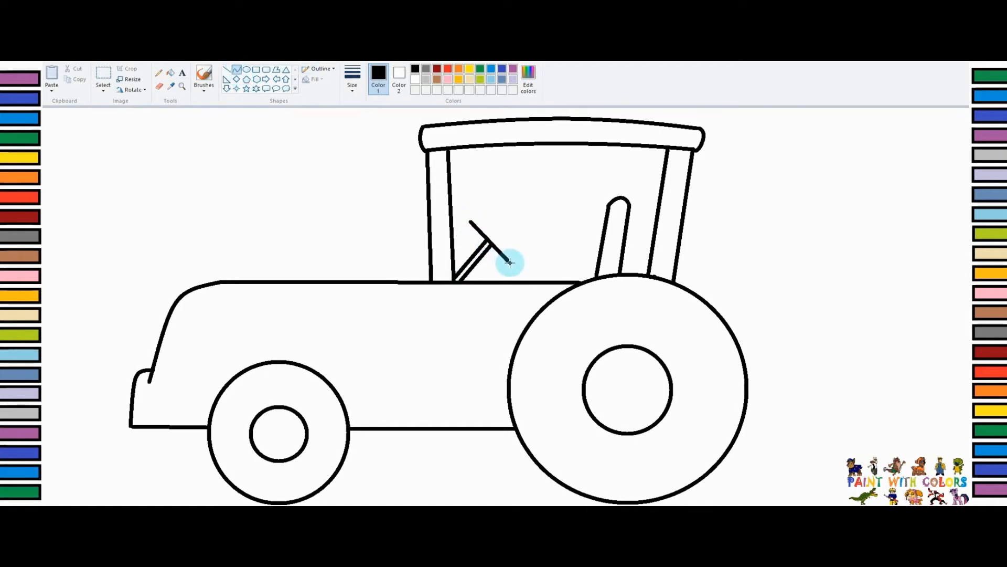
pyautogui.click(239, 69)
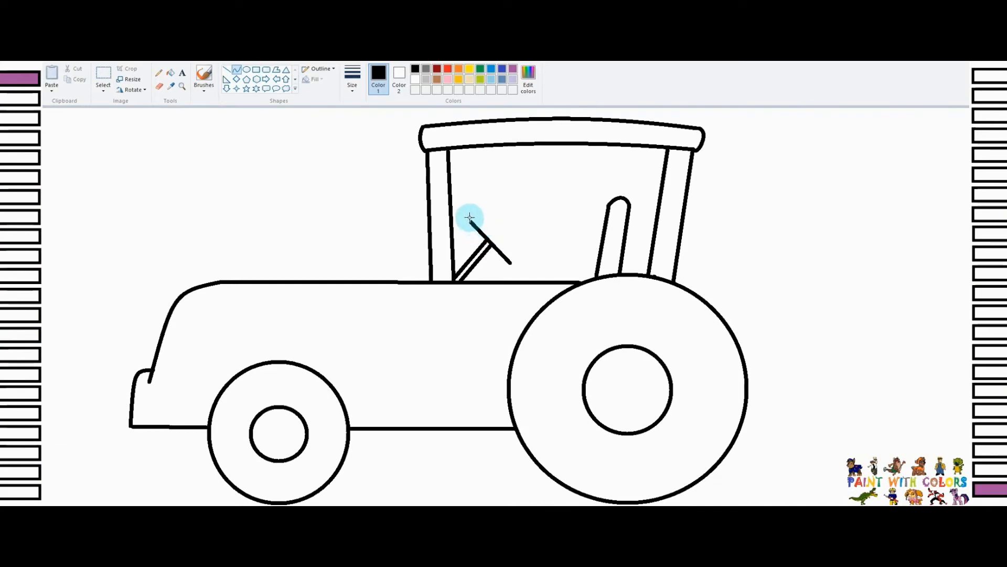
pyautogui.moveTo(469, 217); pyautogui.dragTo(515, 264)
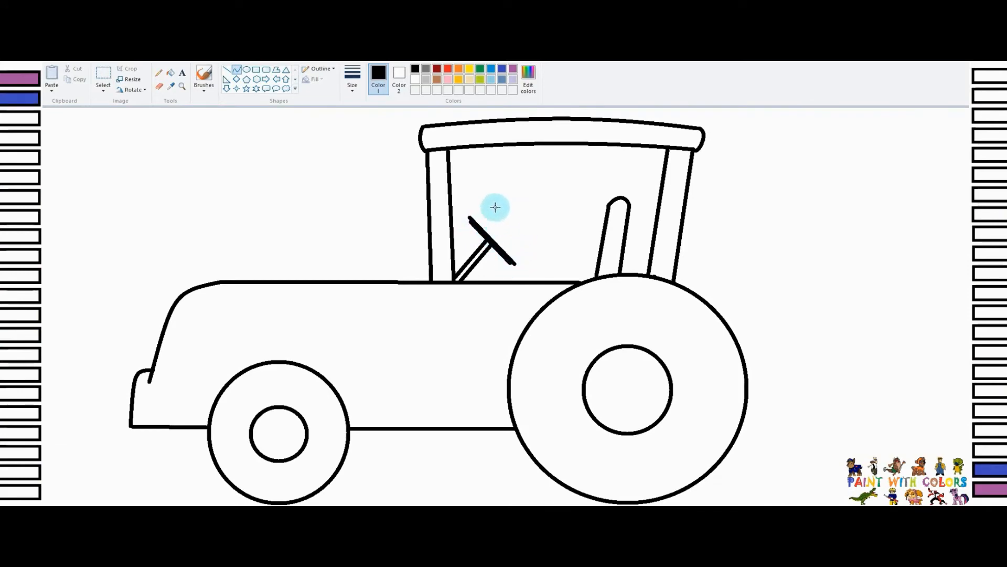
pyautogui.click(227, 69)
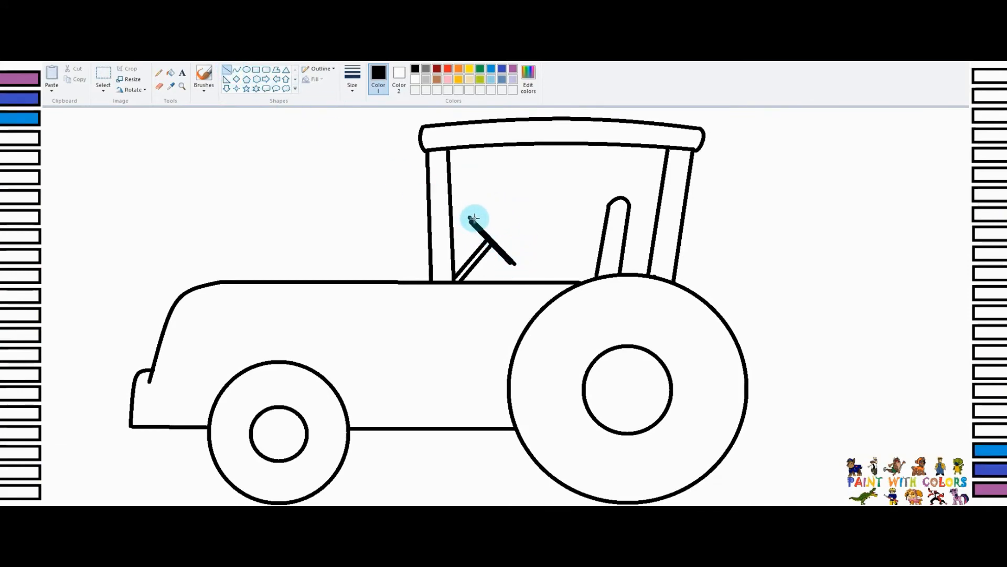
pyautogui.moveTo(474, 218); pyautogui.dragTo(515, 264)
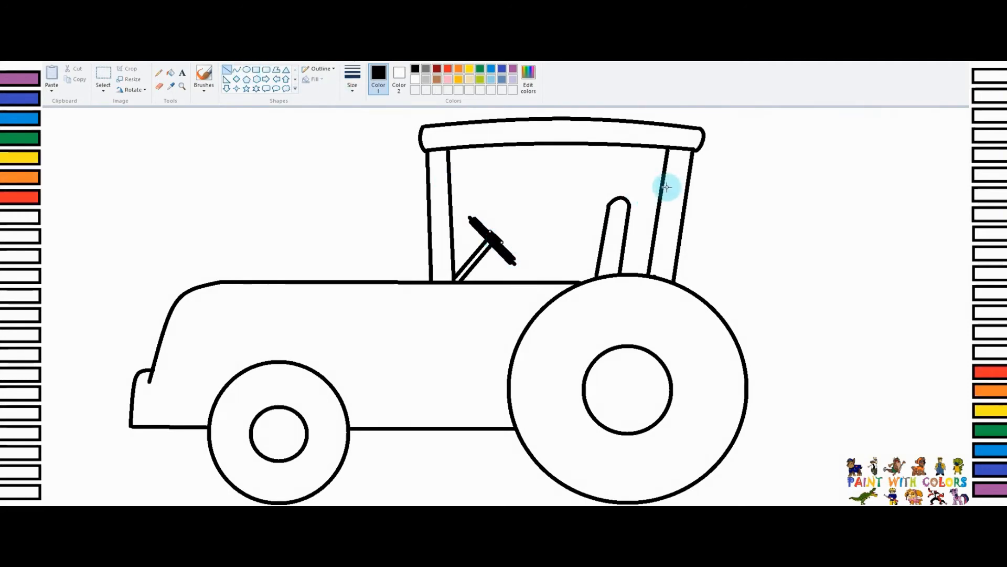
# Draw the side grille's outline on the tractor body as a four-sided shape with a slanted front edge, using straight lines
pyautogui.click(246, 69)
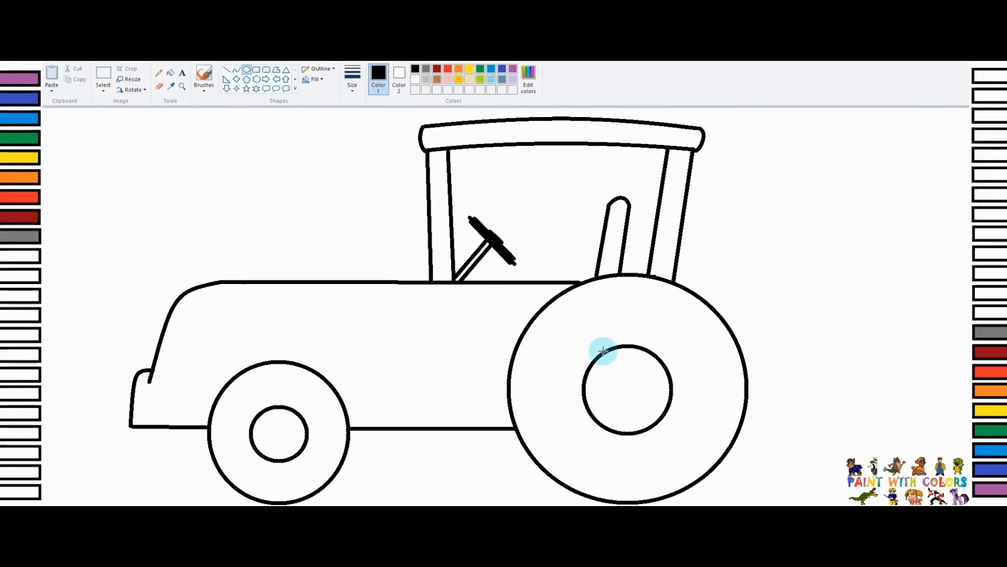
pyautogui.click(227, 69)
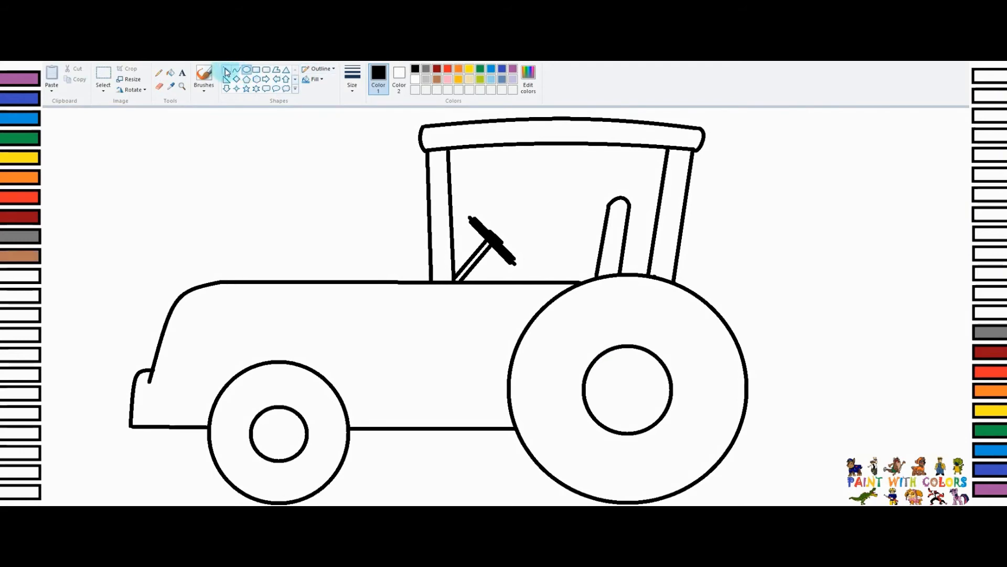
pyautogui.moveTo(331, 323); pyautogui.dragTo(370, 381)
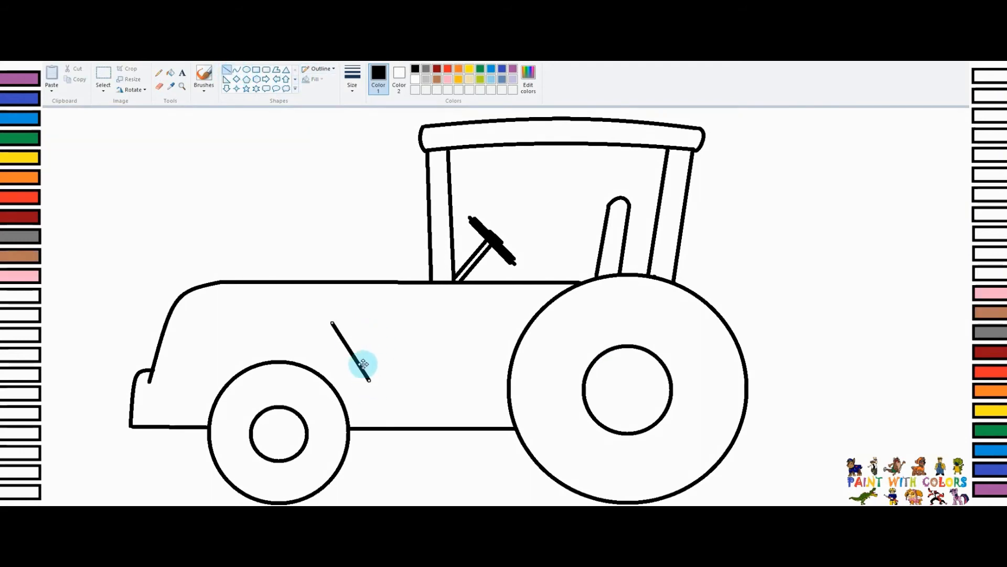
pyautogui.moveTo(331, 320)
pyautogui.mouseDown()
pyautogui.moveTo(484, 320)
pyautogui.moveTo(452, 321)
pyautogui.moveTo(449, 368)
pyautogui.mouseUp()
pyautogui.click(443, 334)
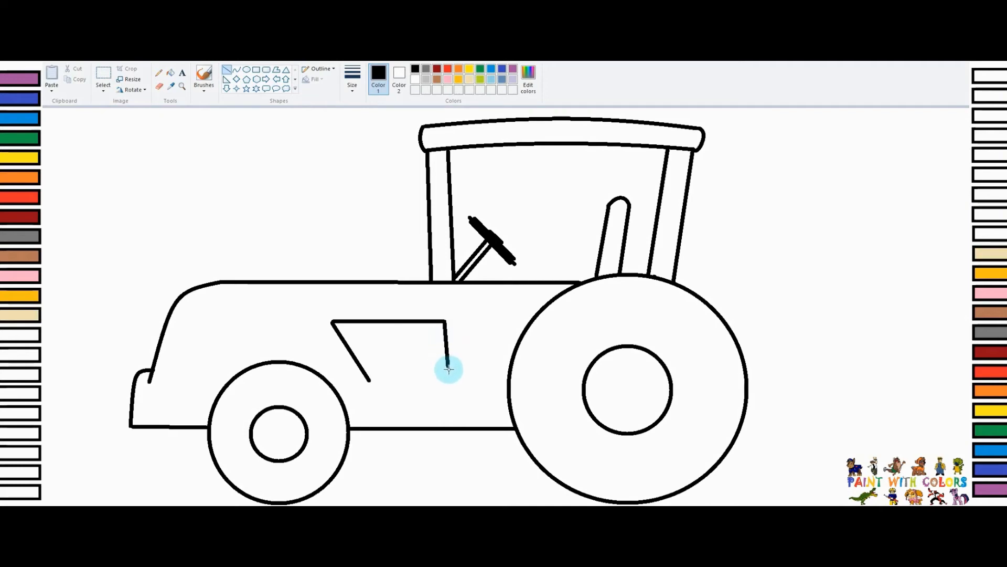
pyautogui.moveTo(368, 381); pyautogui.dragTo(440, 382)
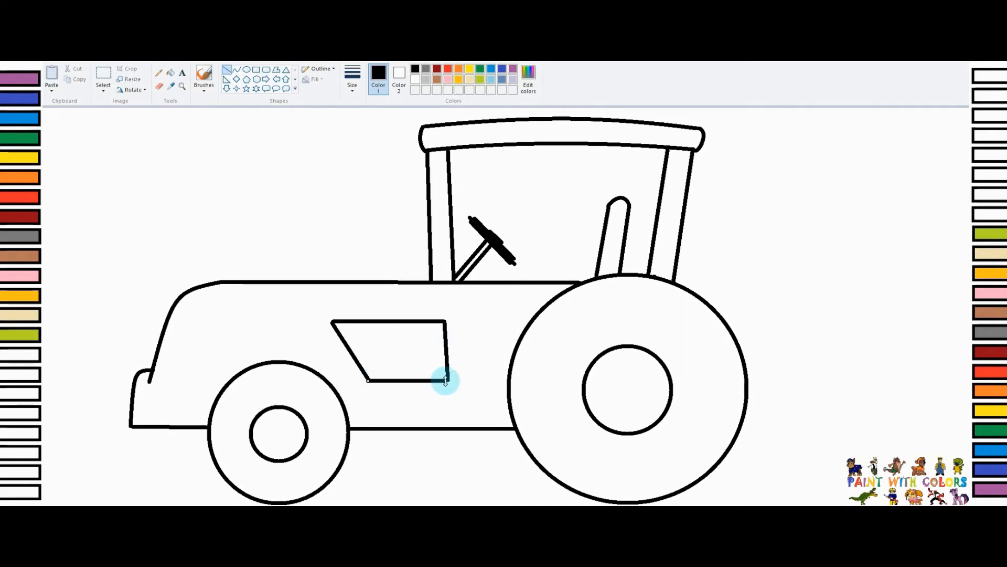
# Draw three horizontal slat lines inside the side grille, each starting further back to follow the slanted front edge
pyautogui.moveTo(356, 332); pyautogui.dragTo(437, 332)
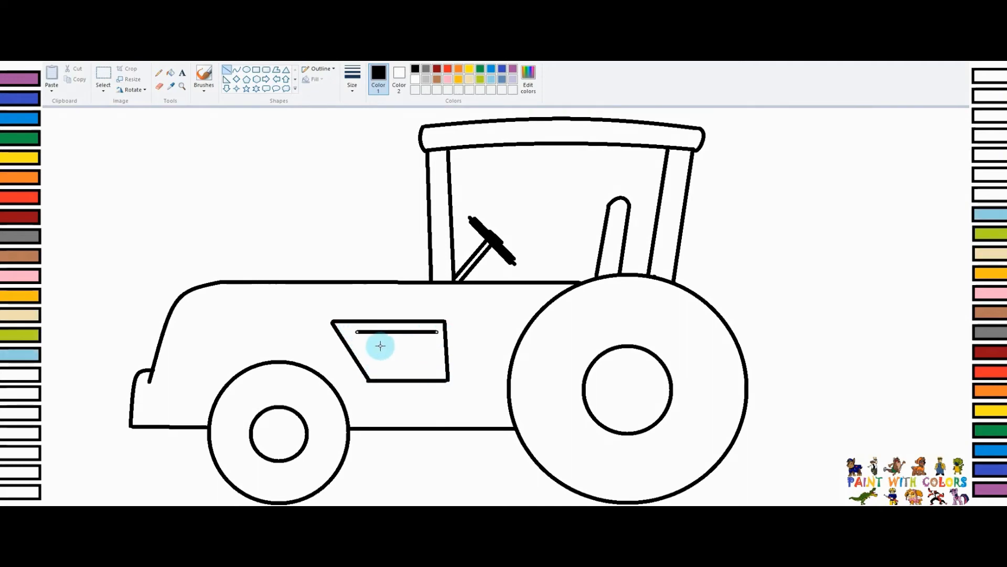
pyautogui.moveTo(369, 346); pyautogui.dragTo(438, 345)
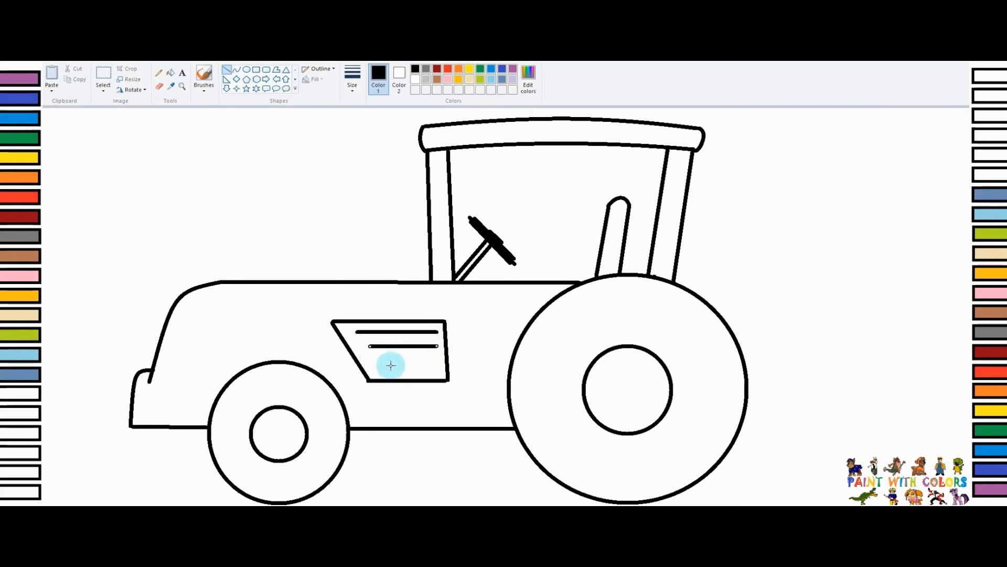
pyautogui.moveTo(380, 362); pyautogui.dragTo(436, 362)
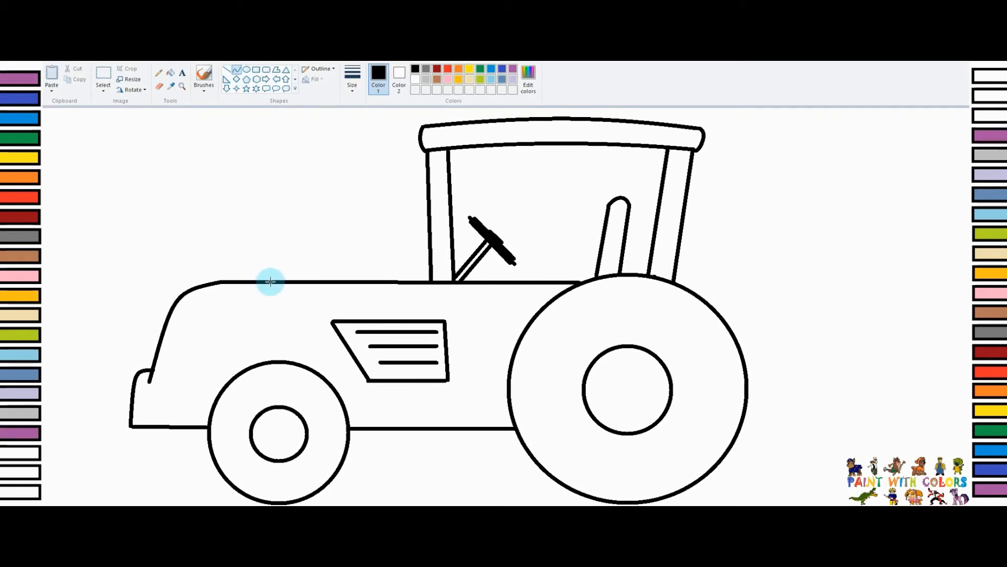
# Draw an exhaust pipe rising from the hood with two parallel curves bent backward, and close its tip with a small ellipse
pyautogui.moveTo(270, 282); pyautogui.dragTo(313, 148)
pyautogui.moveTo(302, 152); pyautogui.dragTo(281, 154)
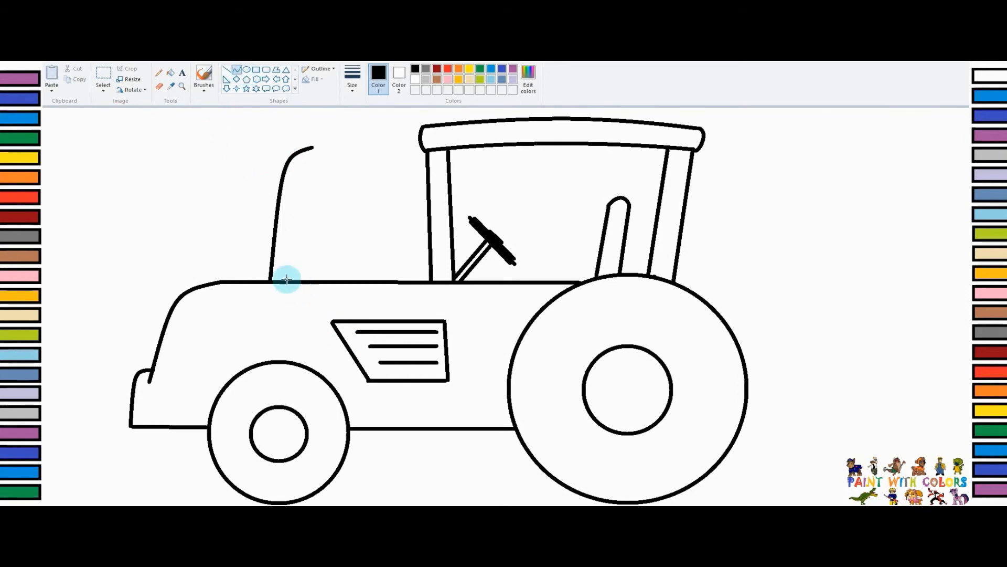
pyautogui.moveTo(289, 274)
pyautogui.mouseDown()
pyautogui.moveTo(308, 166)
pyautogui.moveTo(306, 191)
pyautogui.moveTo(300, 178)
pyautogui.mouseUp()
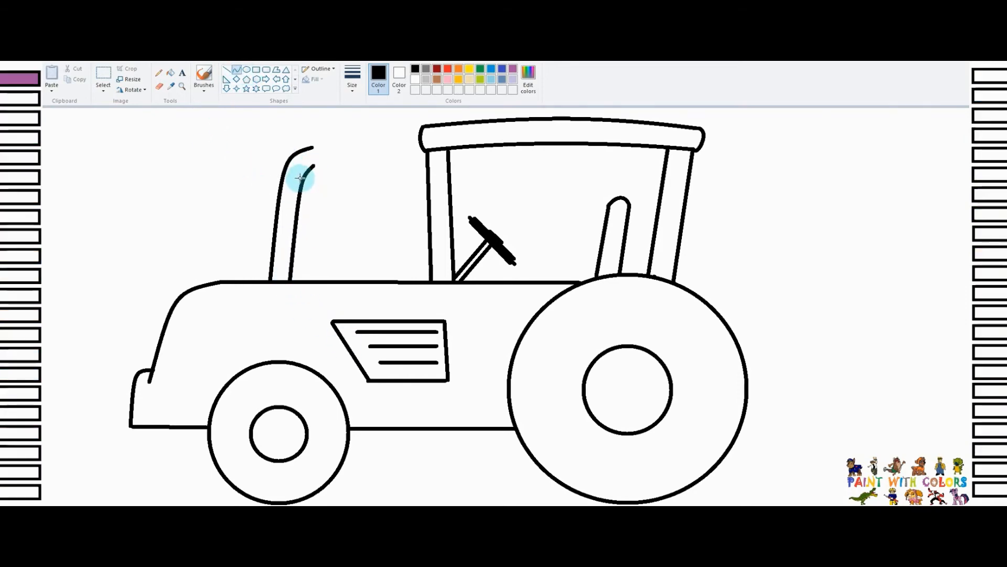
pyautogui.click(246, 70)
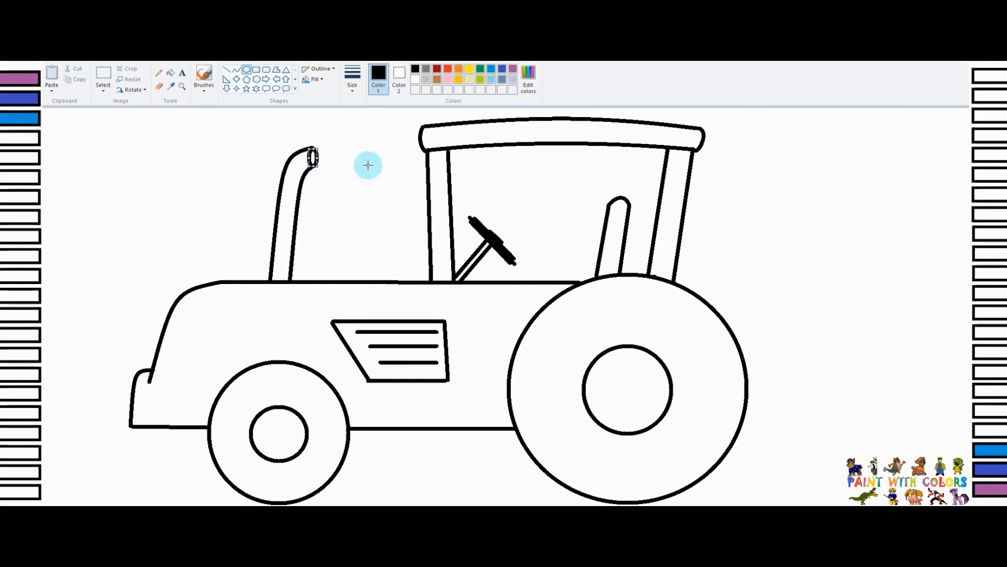
# Draw a curved line across the hood's upper front corner to outline the headlight
pyautogui.click(236, 70)
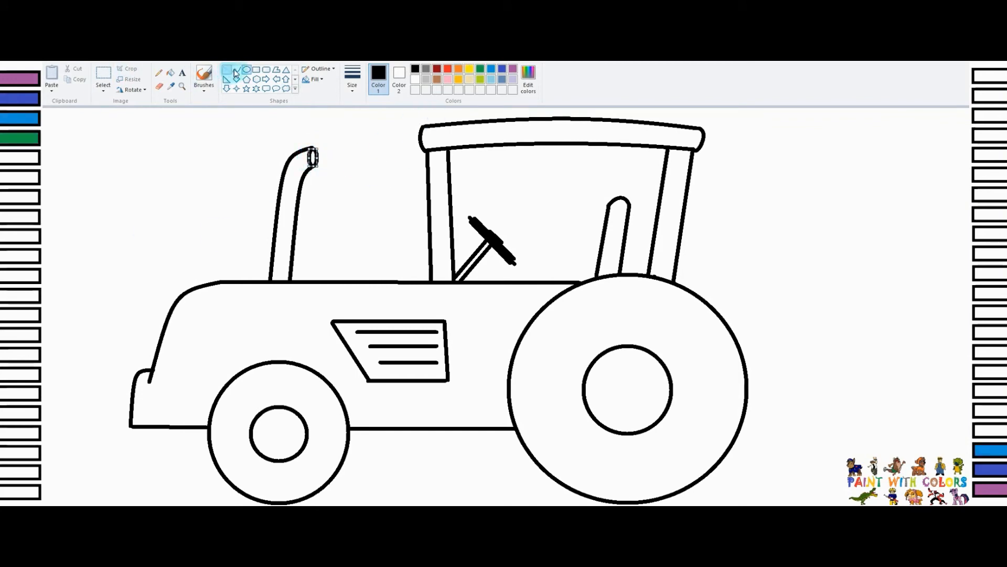
pyautogui.moveTo(182, 314)
pyautogui.mouseDown()
pyautogui.moveTo(206, 286)
pyautogui.moveTo(184, 315)
pyautogui.mouseUp()
pyautogui.click(184, 315)
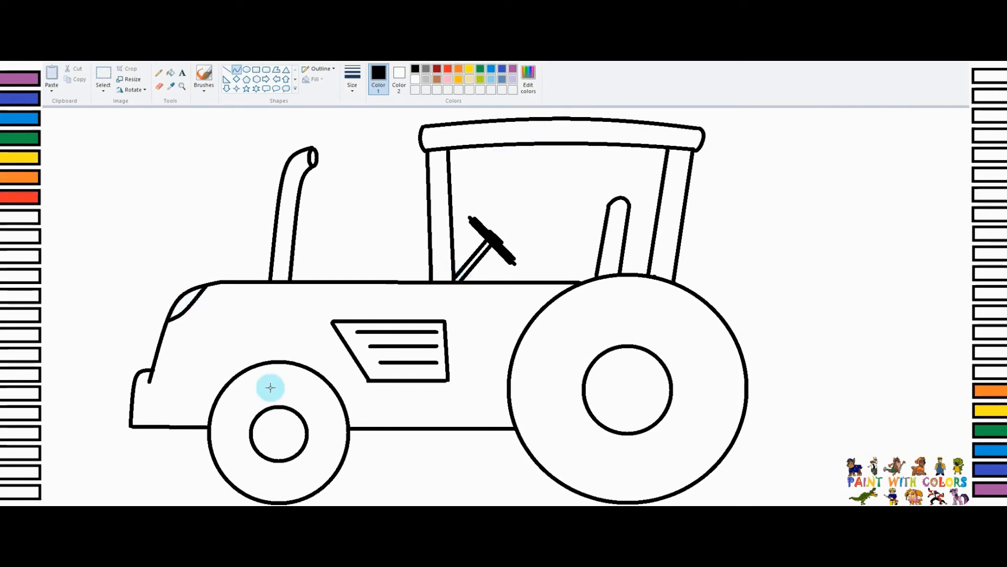
# Draw a short horizontal line from the front bumper into the body, below the slanted front edge of the hood
pyautogui.click(227, 70)
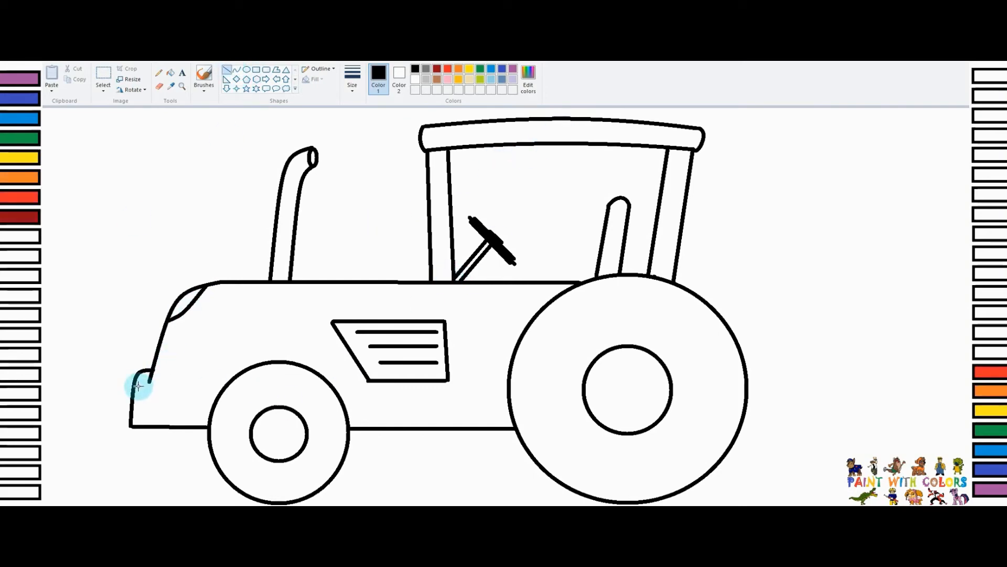
pyautogui.moveTo(138, 385); pyautogui.dragTo(187, 384)
pyautogui.click(236, 69)
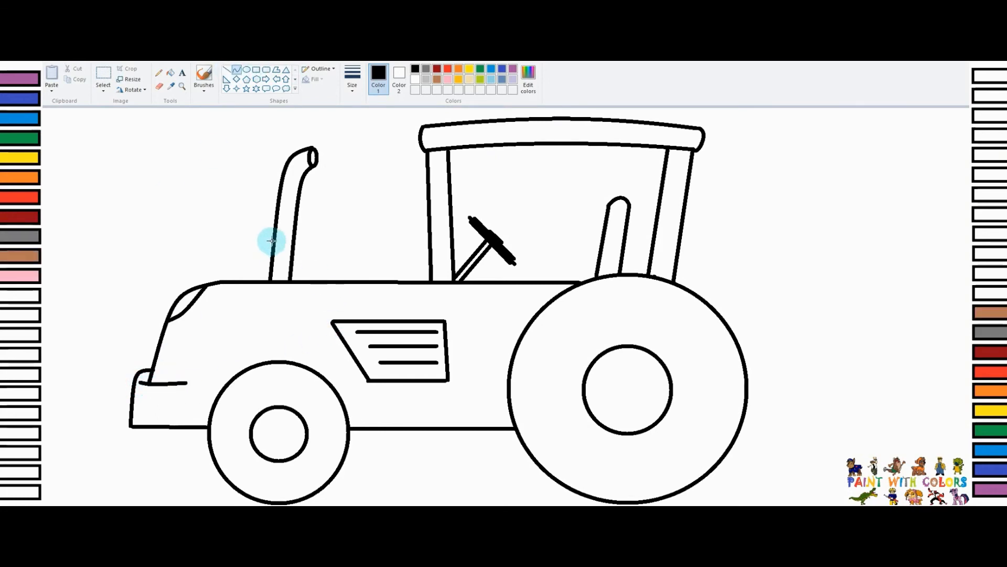
# Fill the tyres of the front and rear wheels with black
pyautogui.click(378, 83)
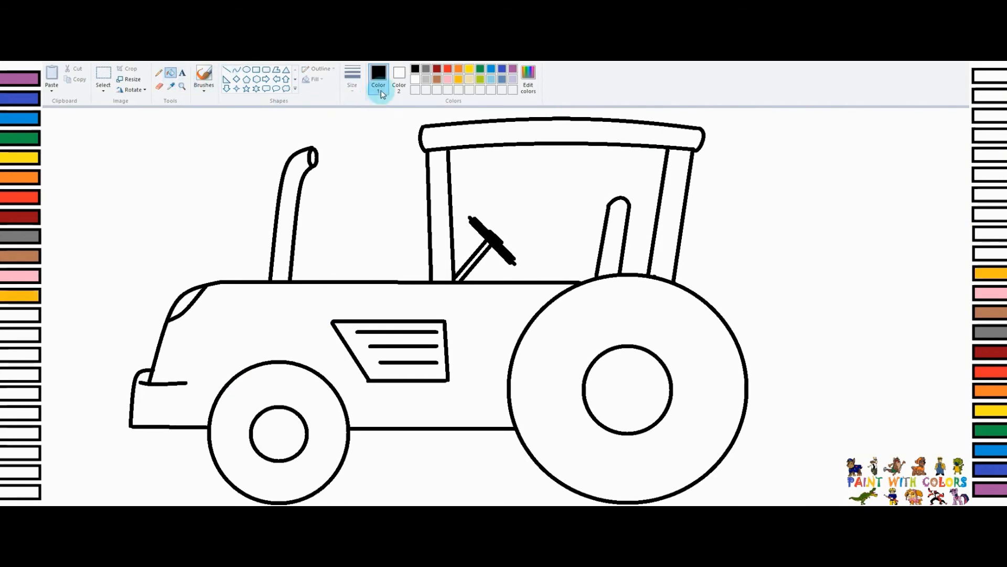
pyautogui.click(315, 377)
pyautogui.click(614, 318)
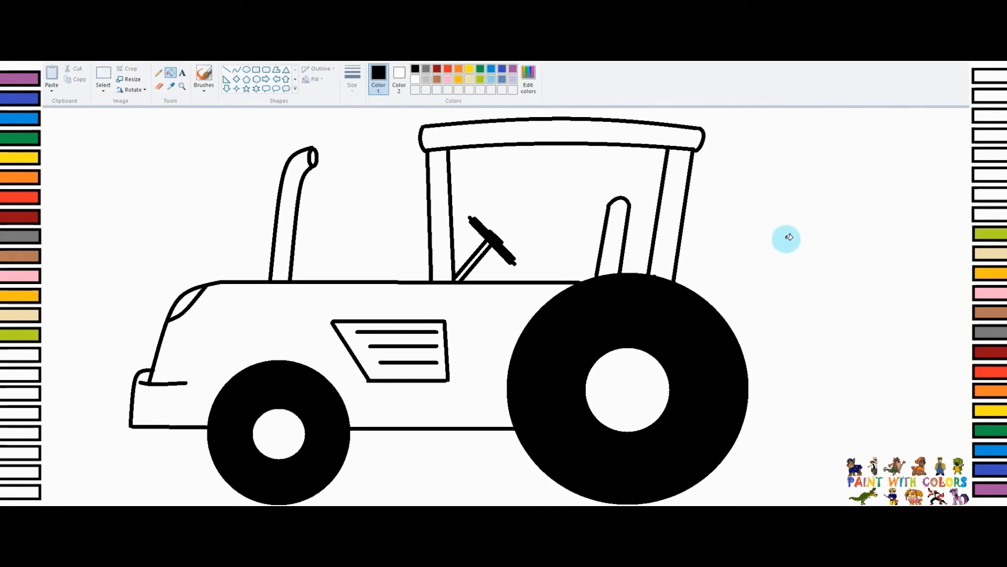
# Mix a dark brown with red 106, green 66 and blue 45, and fill the exhaust pipe and its opening with it
pyautogui.click(528, 79)
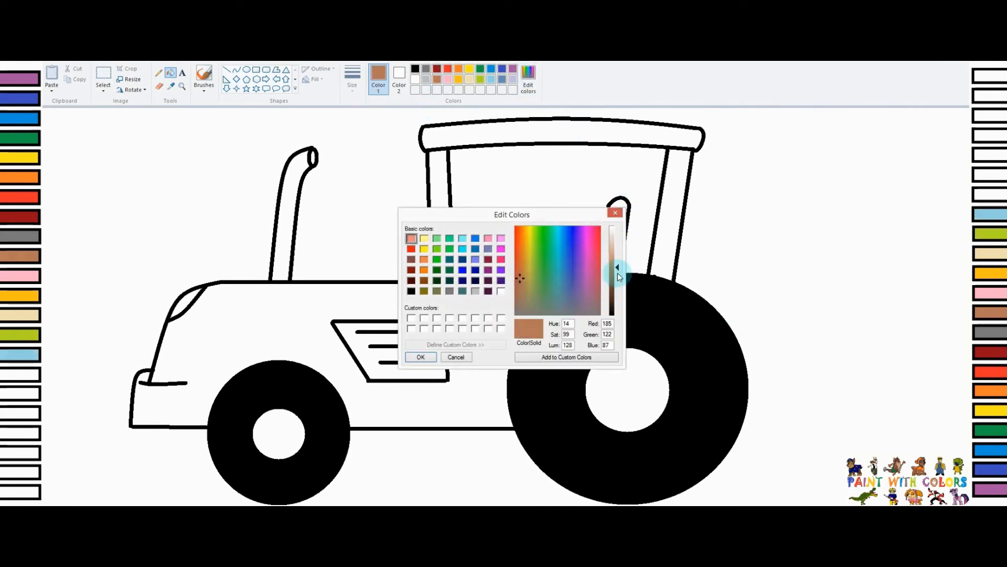
pyautogui.moveTo(618, 269); pyautogui.dragTo(620, 289)
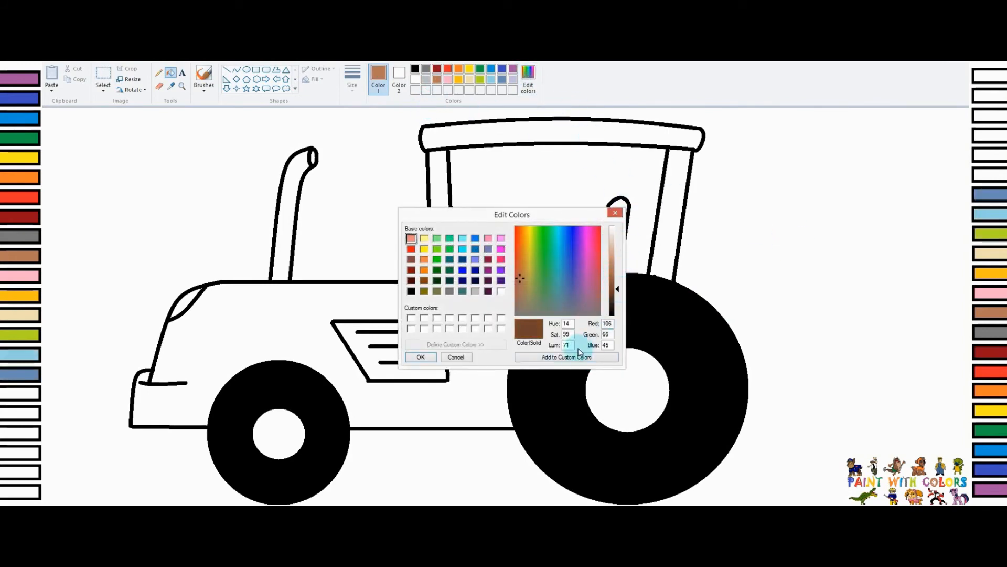
pyautogui.click(421, 357)
pyautogui.click(283, 271)
pyautogui.click(311, 157)
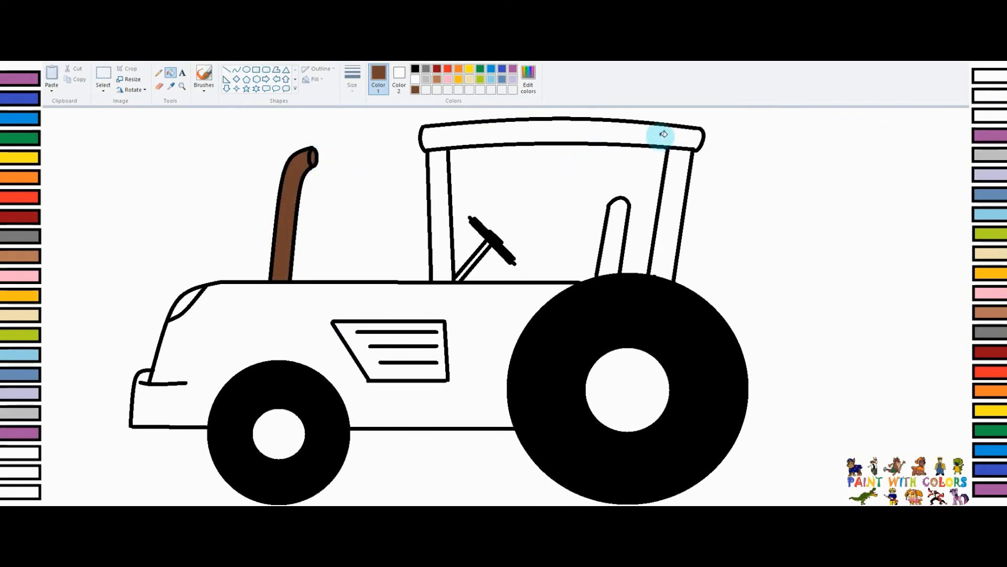
# Fill the tractor body with green and the headlight with bright blue
pyautogui.click(480, 69)
pyautogui.click(494, 300)
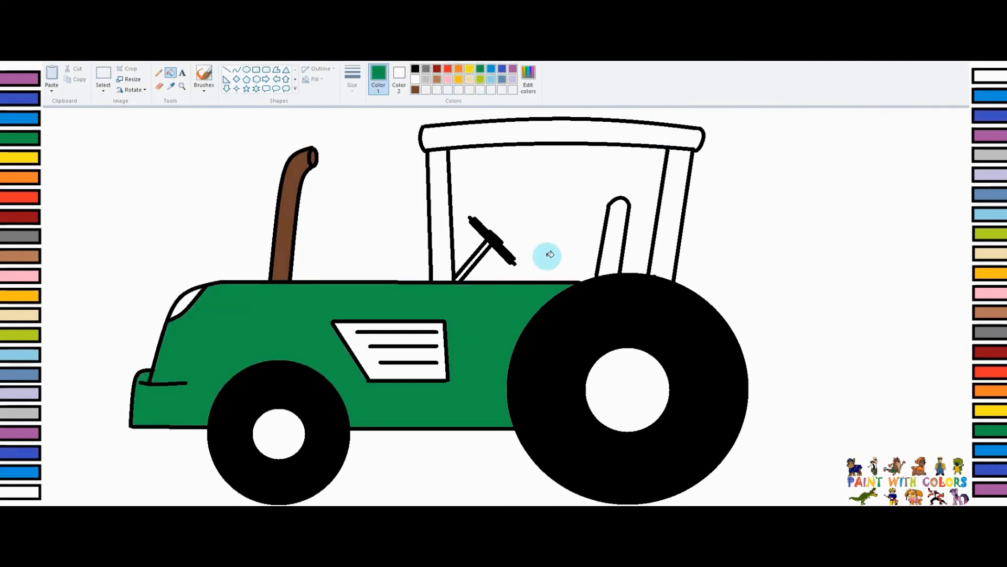
pyautogui.click(492, 70)
pyautogui.click(183, 301)
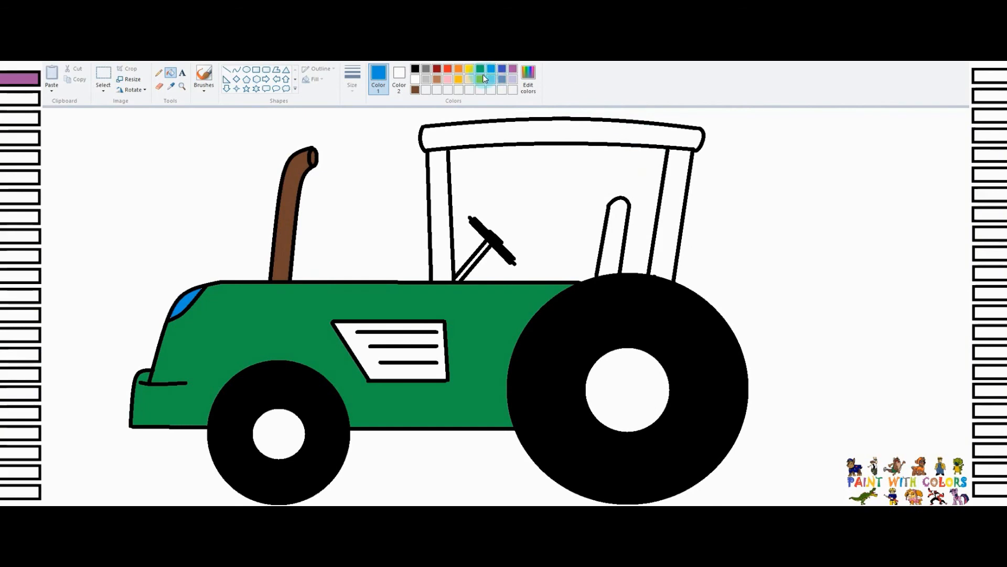
# Fill both cab pillars with lime and the cab roof with green
pyautogui.click(480, 79)
pyautogui.click(443, 196)
pyautogui.click(674, 200)
pyautogui.click(480, 69)
pyautogui.click(675, 126)
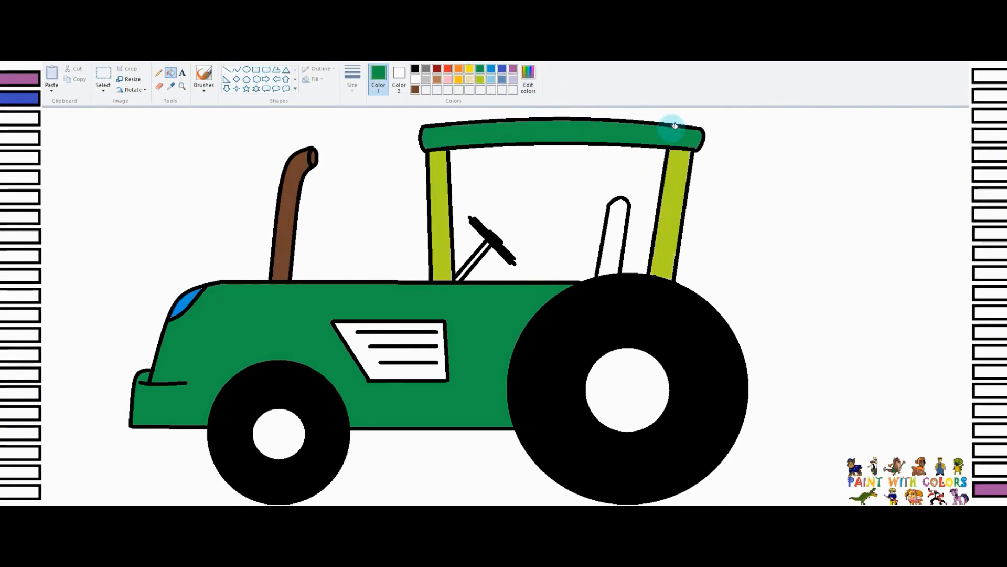
# Fill the seat backrest and the steering column with dark grey, undoing any misplaced fill
pyautogui.click(426, 68)
pyautogui.click(619, 223)
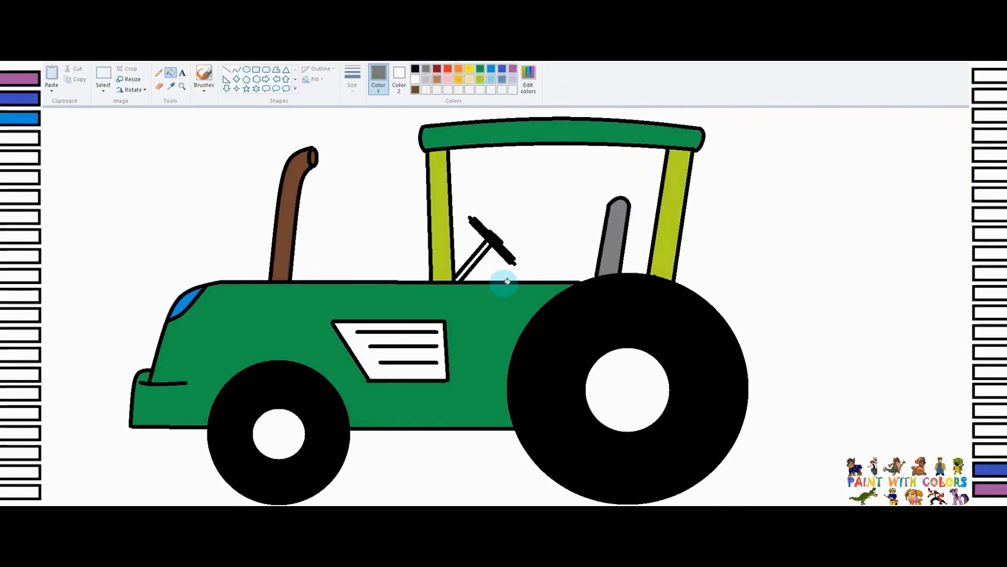
pyautogui.click(468, 265)
pyautogui.hotkey('ctrl', 'z')
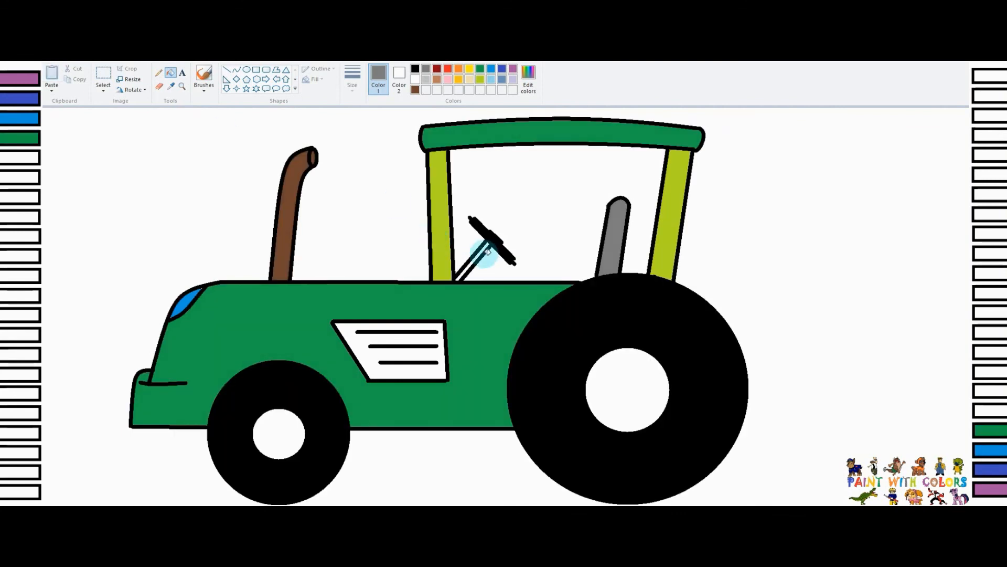
# Fill the side grille and the hubs of both wheels with yellow
pyautogui.click(469, 69)
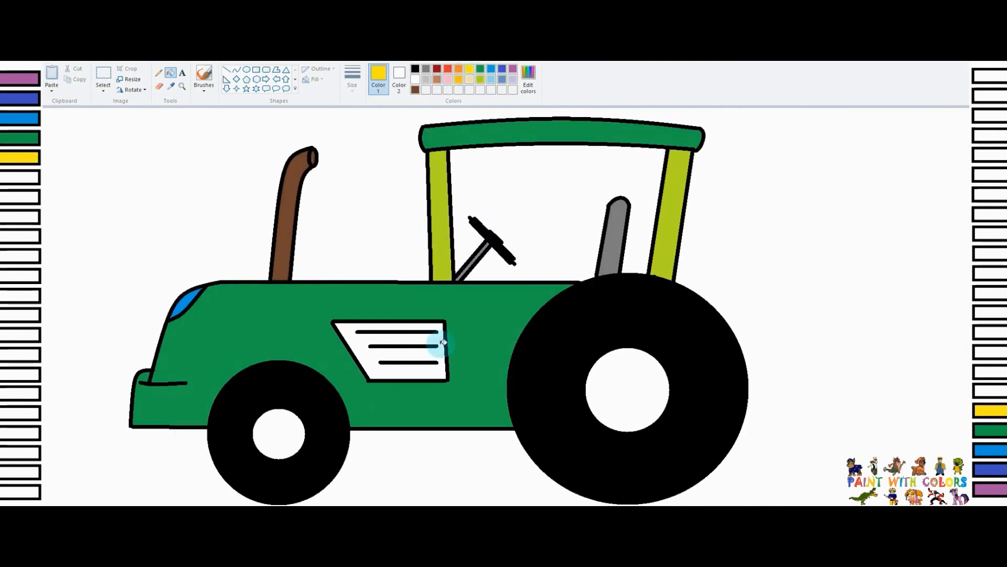
pyautogui.click(439, 340)
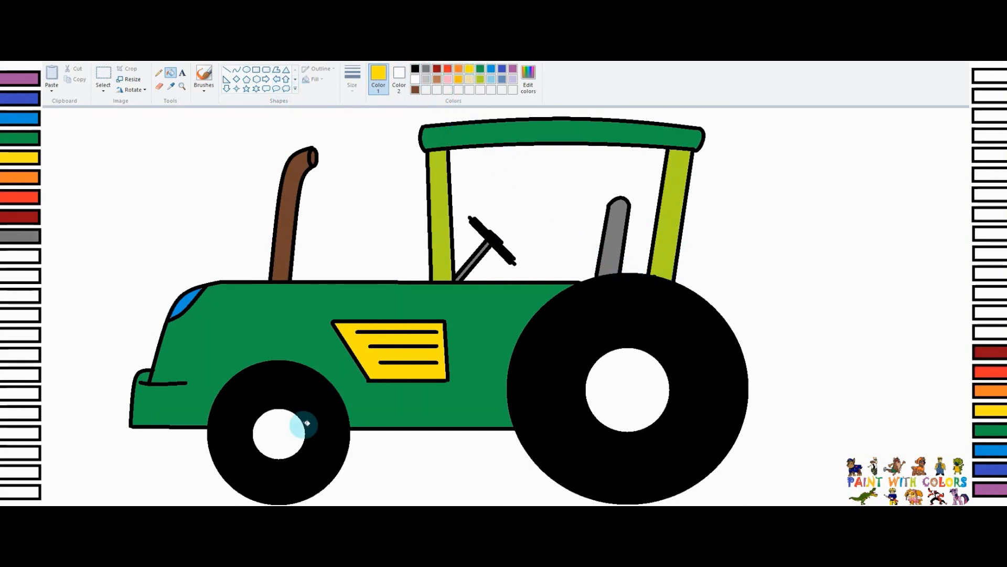
pyautogui.click(293, 422)
pyautogui.click(636, 387)
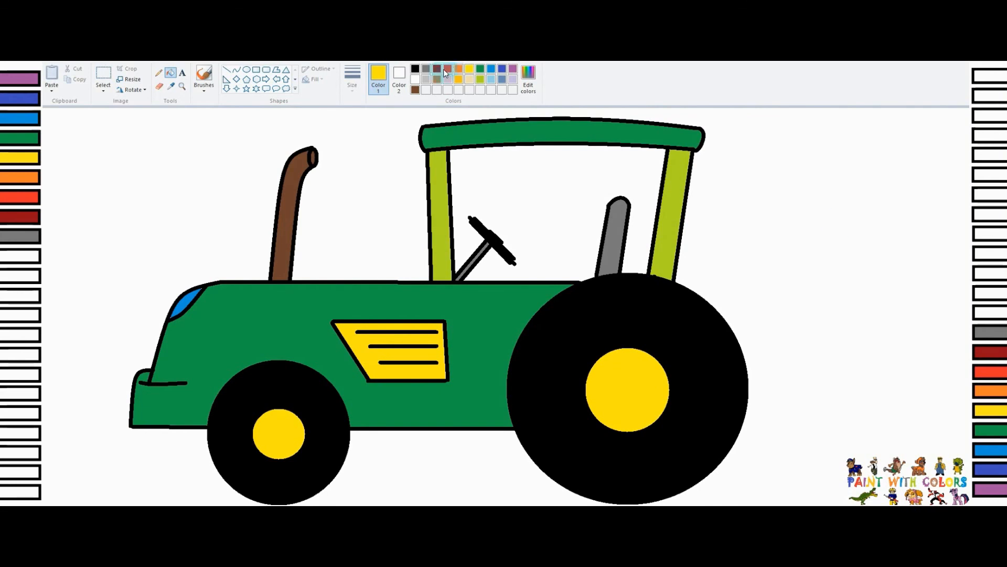
# Fill the cab window area between the two pillars with light blue
pyautogui.click(492, 81)
pyautogui.click(564, 194)
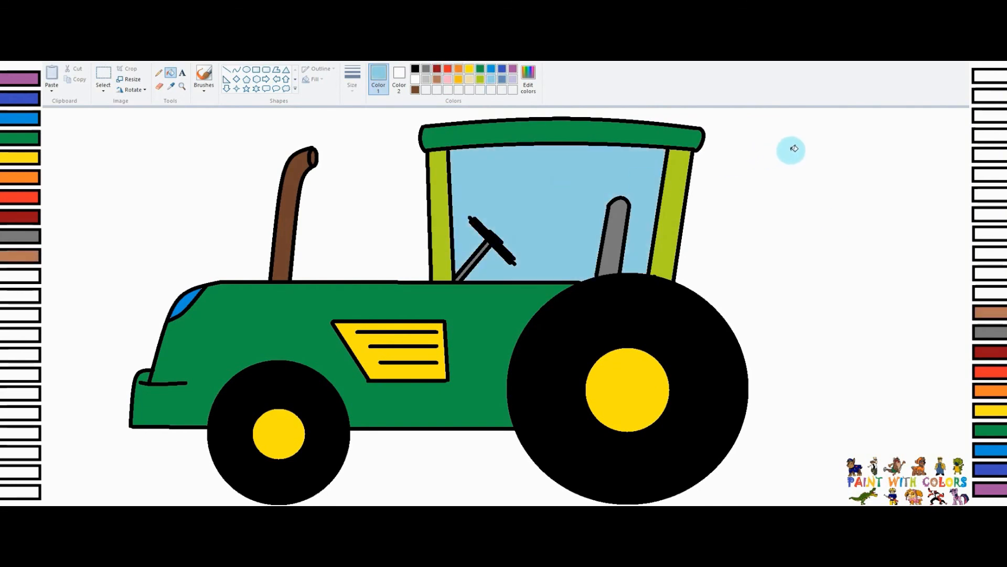